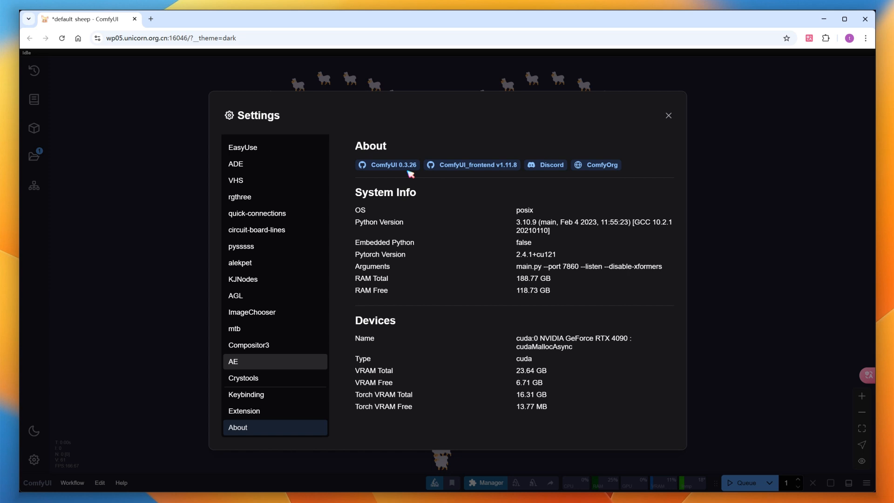
Step: Close the settings and load the image to video wan 480p workflow onto the empty canvas
left_click(669, 115)
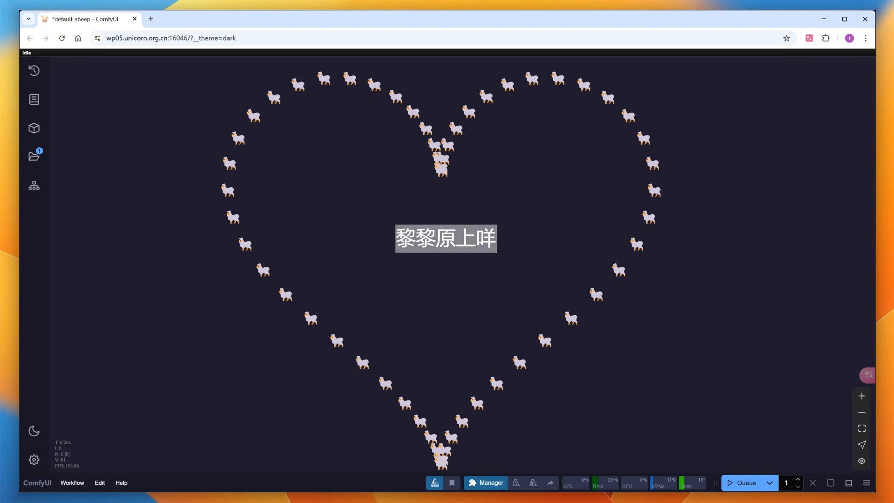
left_click_drag(377, 500, 393, 313)
left_click_drag(351, 254, 421, 349)
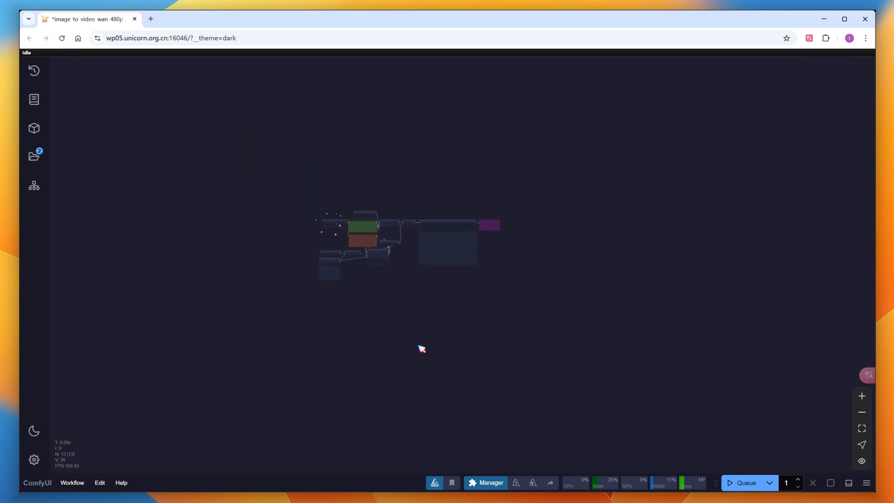
scroll(368, 233, "up", 10)
scroll(285, 210, "up", 4)
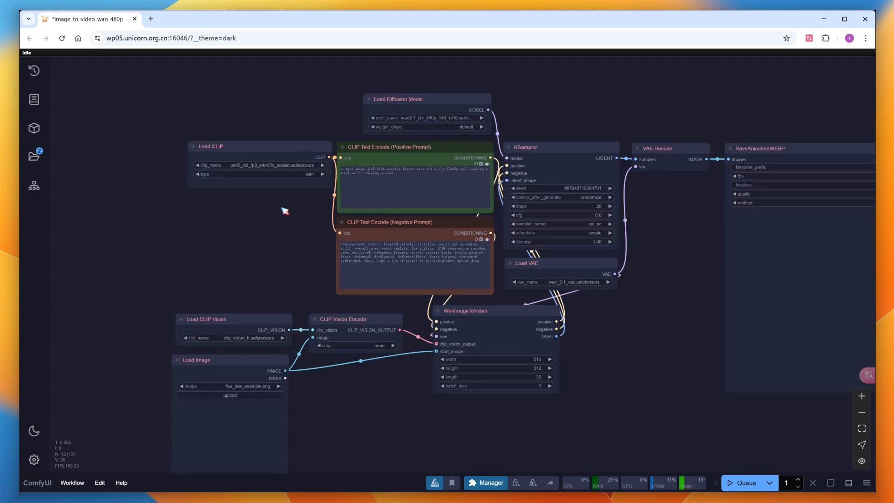
scroll(321, 100, "up", 6)
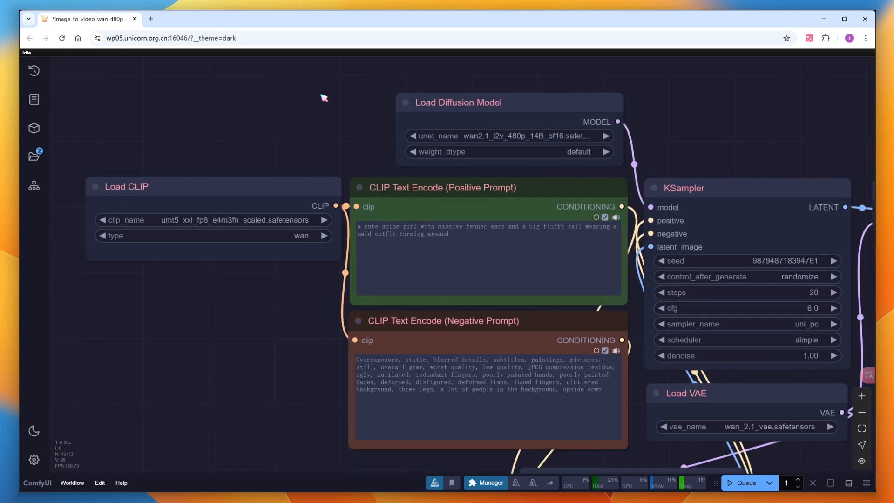
Step: Choose the wan2.1_i2v_480p_14B_fp16 model in the Load Diffusion Model node and check the Load CLIP model choice
left_click(533, 145)
left_click(598, 261)
left_click(274, 225)
Step: Select ComfyUI_01956_.png as the source picture in the Load Image node
left_click_drag(302, 443, 274, 256)
scroll(226, 363, "down", 2)
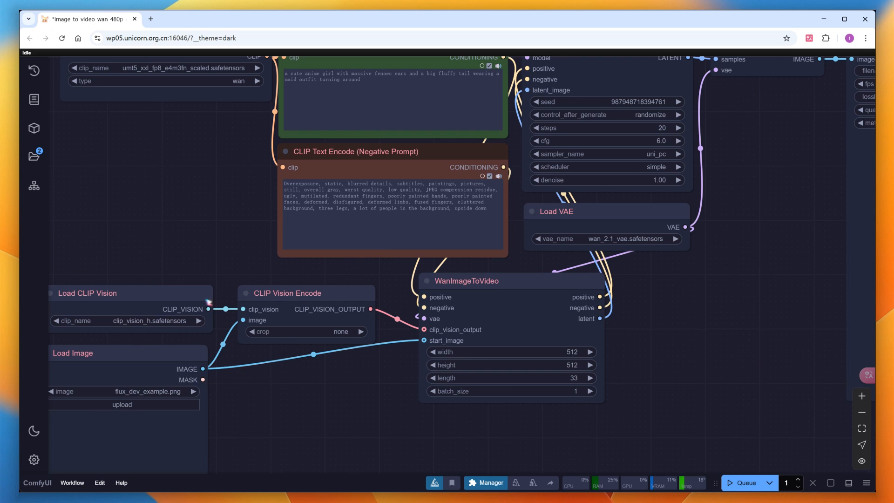
left_click_drag(345, 401, 474, 351)
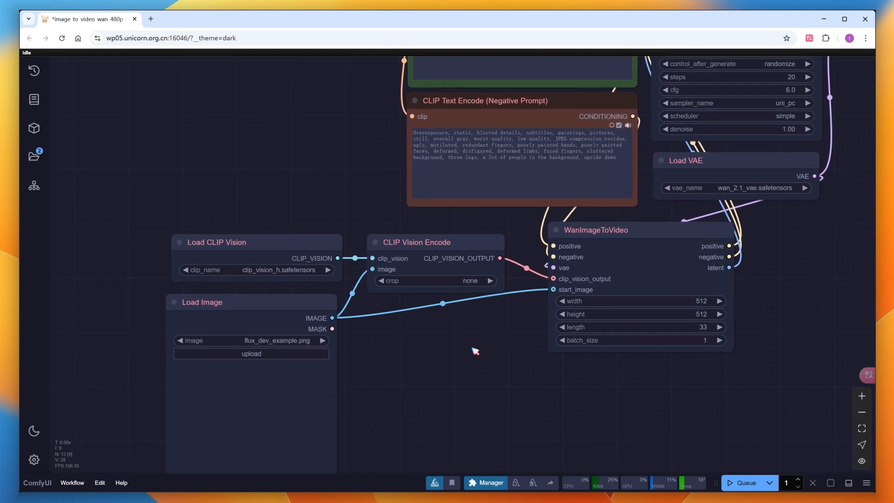
scroll(475, 350, "down", 3)
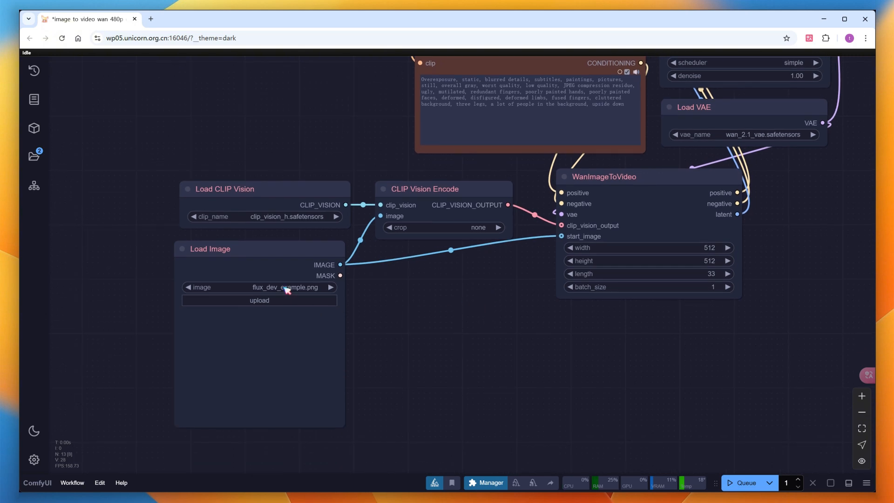
left_click(286, 289)
left_click(333, 429)
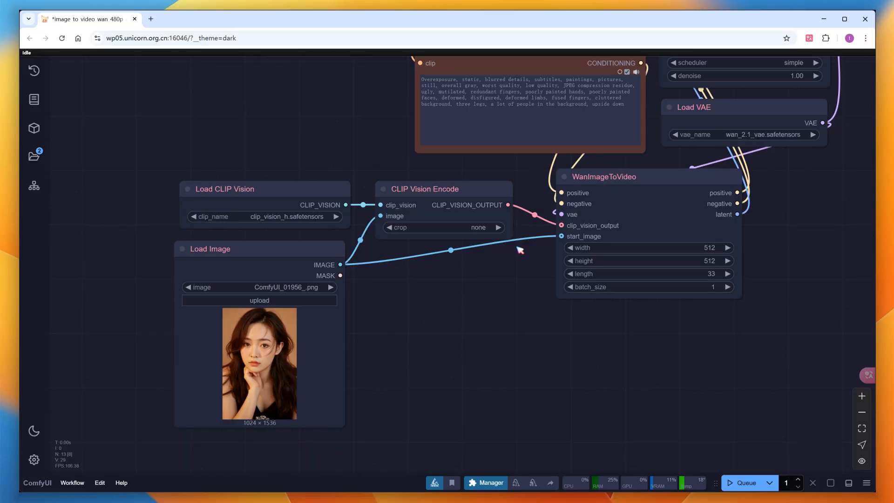
Step: Replace the positive prompt with a cheerful portrait of a woman with wavy dark brown hair, smiling brightly and waving before a warm, pastel-toned background
left_click_drag(523, 243, 461, 447)
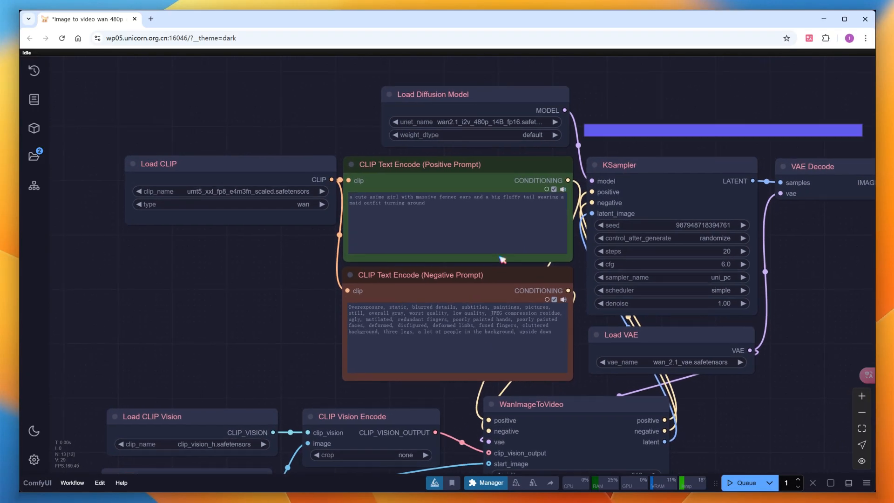
left_click_drag(449, 207, 356, 191)
type("Cheerful and lively portrait of a woman with soft, wavy dark brown hair flowing over her shoulders, set against a warm, pastel-toned background. She is dressed in a stylish, modern outfit with subtle details that complement her vibrant personality. The woman is smiling brightly, exuding joy and energy, while raising one hand in a friendly wave. The scene is illuminated with soft, natural lighting, adding a sense of warmth and approachability to the image.")
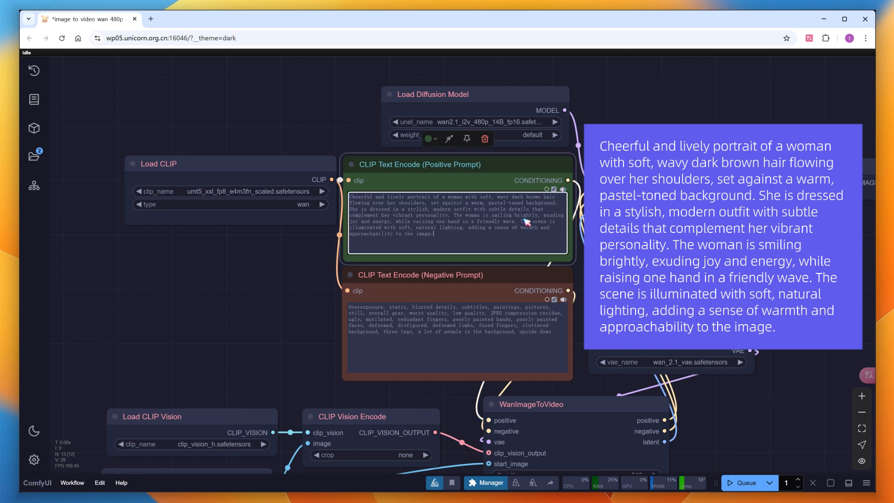
Step: Add a KJNodes Resize Image node below the CLIP Vision Encode node
scroll(292, 358, "down", 10)
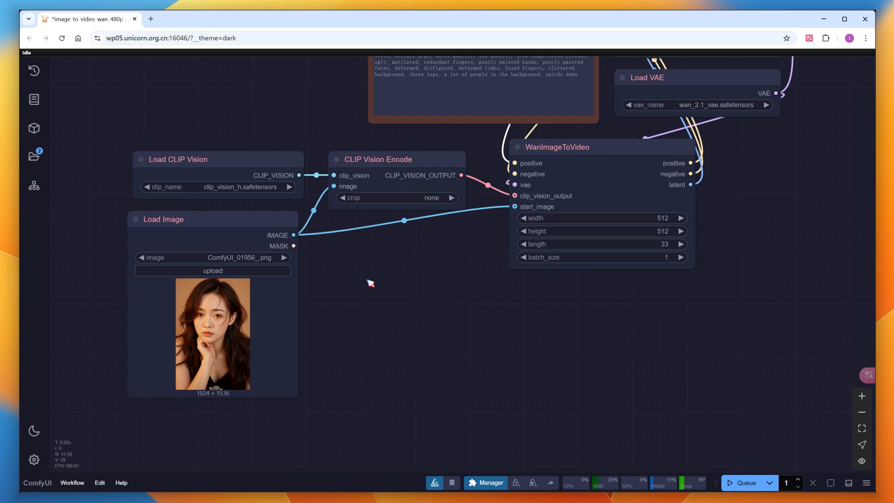
double_click(372, 282)
type("resize")
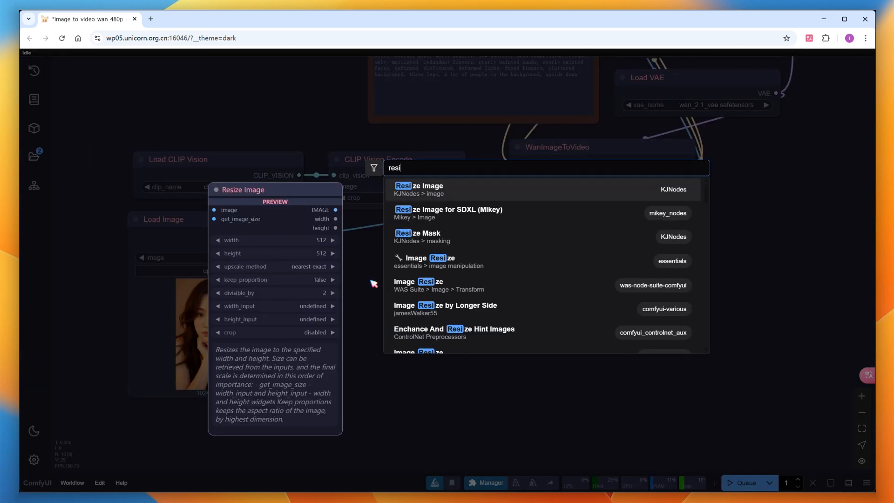
key("Return")
Step: Route the loaded image through Resize Image into CLIP Vision Encode and WanImageToVideo's start_image, and link the resized width and height to WanImageToVideo
left_click_drag(293, 235, 378, 289)
left_click_drag(495, 304, 514, 207)
left_click_drag(495, 316, 524, 220)
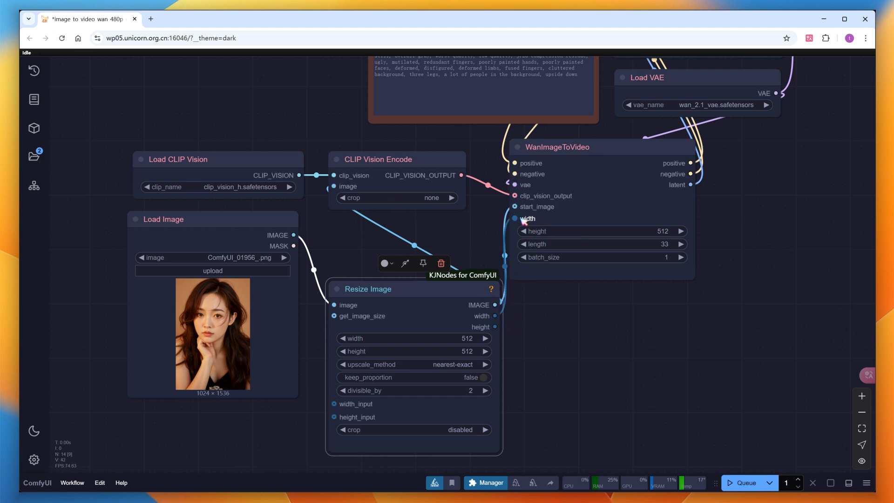
left_click_drag(495, 327, 522, 241)
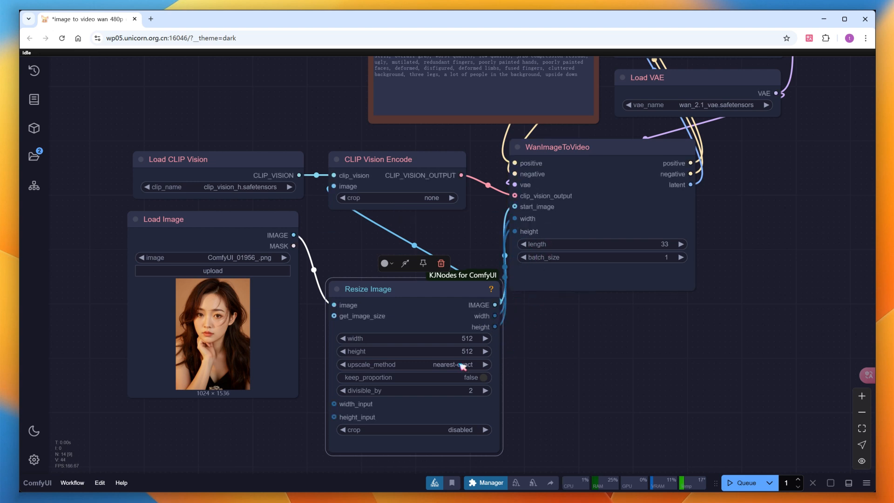
Step: Configure Resize Image to width 480, height 832, lanczos upscaling and center crop, and place it closer to CLIP Vision Encode
left_click(458, 338)
key("Return")
left_click(454, 353)
type("832")
key("Return")
left_click(454, 363)
left_click(473, 413)
left_click_drag(442, 299, 432, 240)
Step: Set the WanImageToVideo length to 81 frames
left_click(571, 342)
left_click(654, 244)
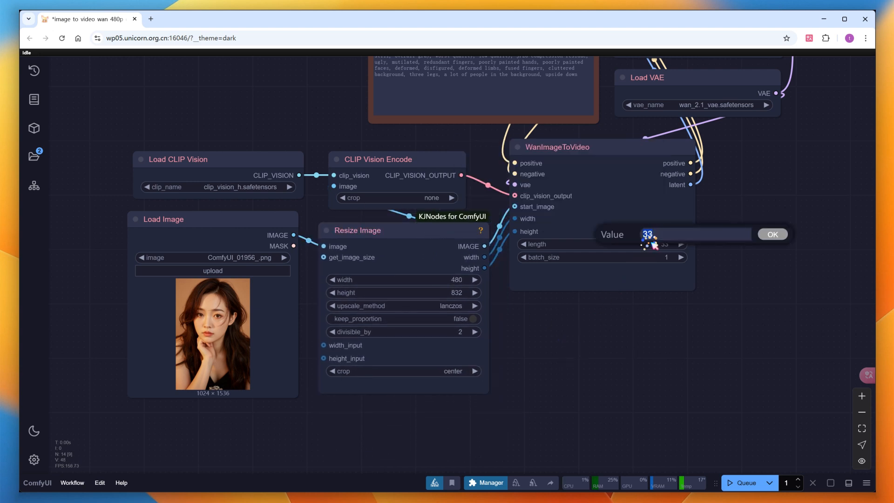
key("Return")
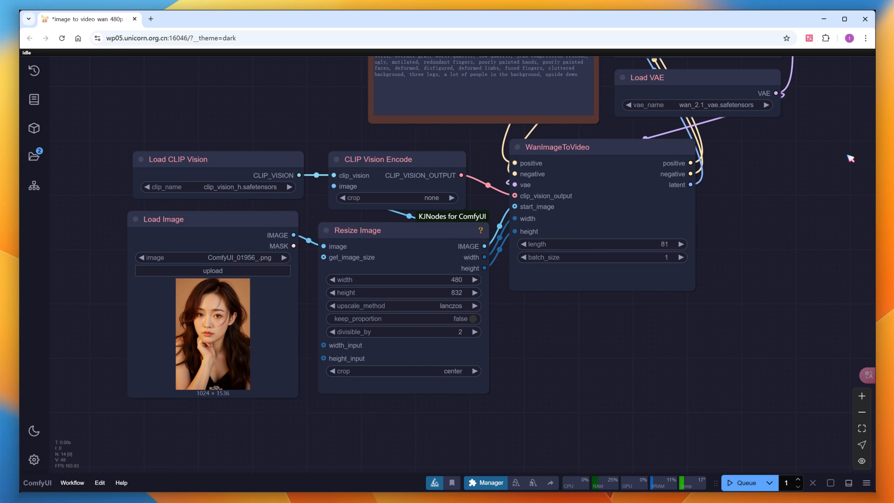
Step: Switch the KSampler's control_after_generate option to fixed
scroll(859, 165, "down", 5)
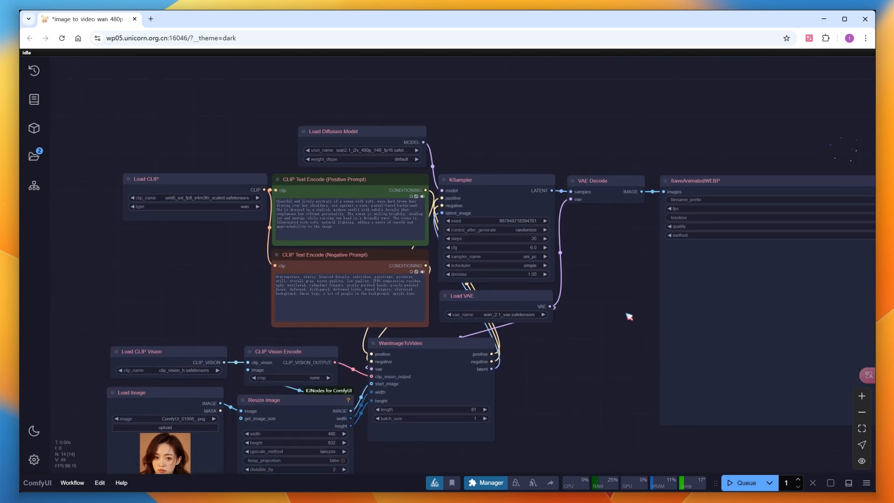
scroll(518, 264, "up", 2)
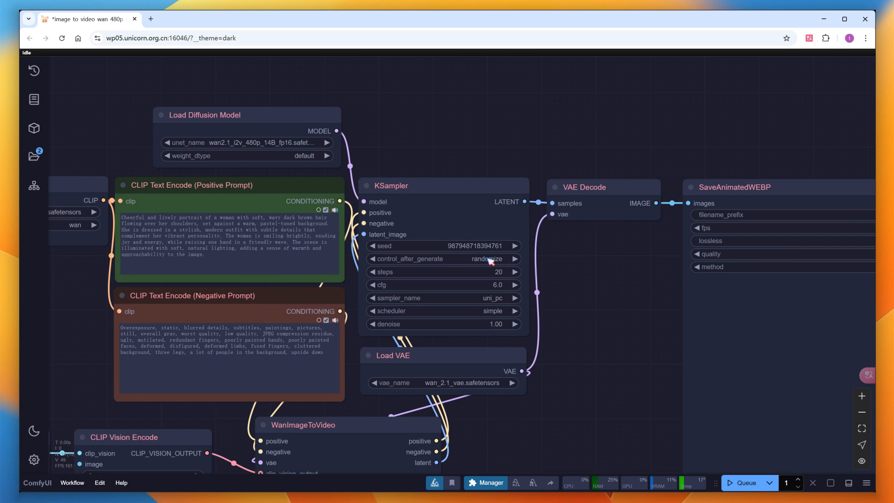
left_click(490, 261)
left_click(502, 259)
Step: Delete the SaveAnimatedWEBP node and the bypassed purple save node beside it
scroll(651, 351, "down", 3)
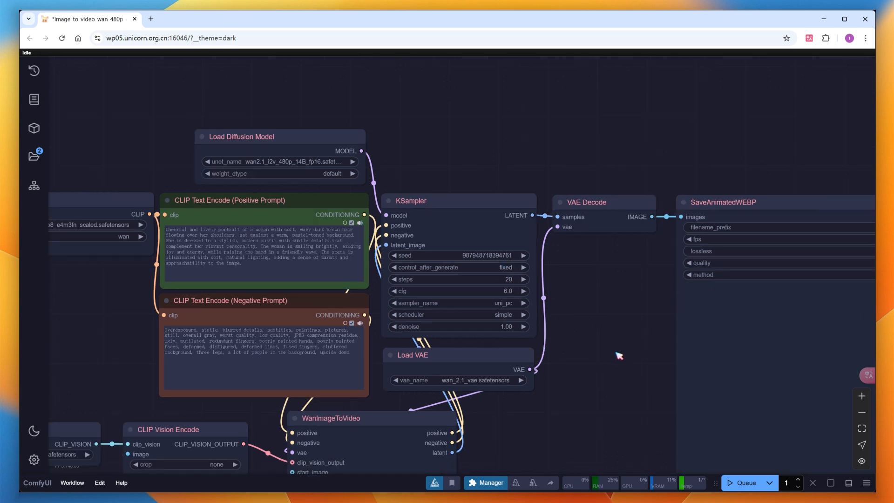
left_click_drag(612, 361, 325, 333)
left_click(428, 132)
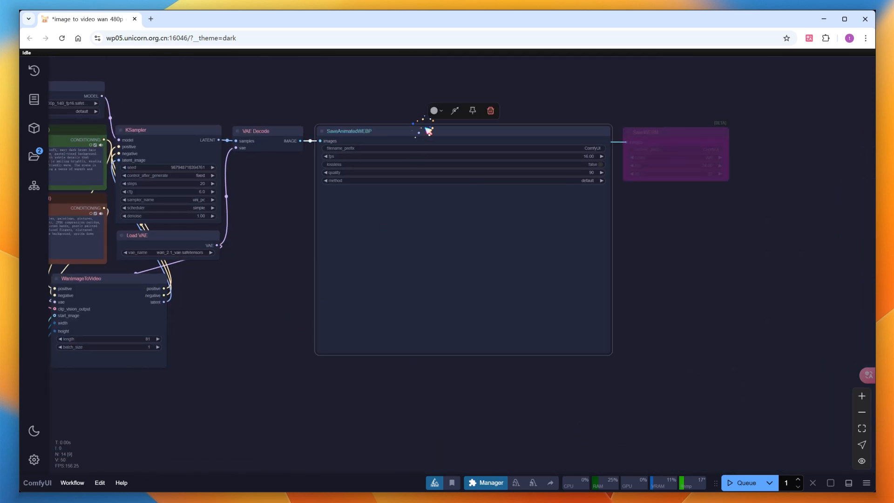
key("Delete")
left_click(658, 140)
key("Delete")
Step: Add a VideoHelperSuite Video Combine node and connect the VAE Decode image output to its images input
key(".")
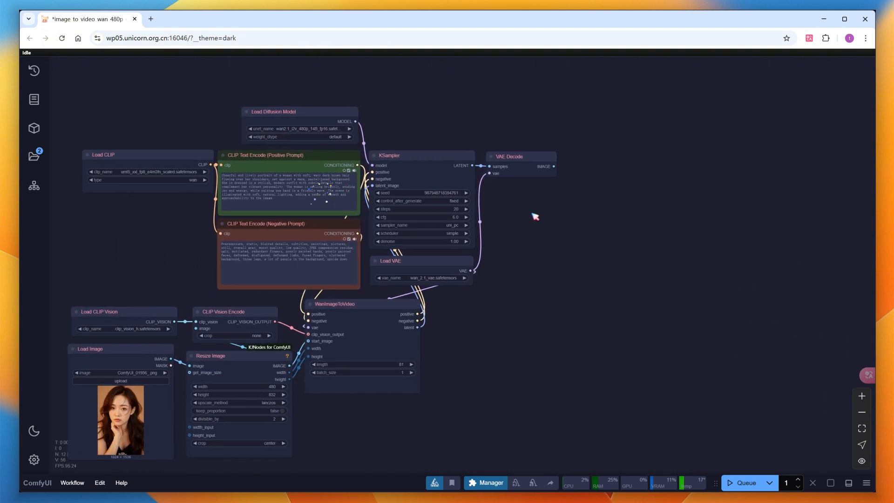
scroll(529, 206, "up", 5)
double_click(634, 133)
type("video")
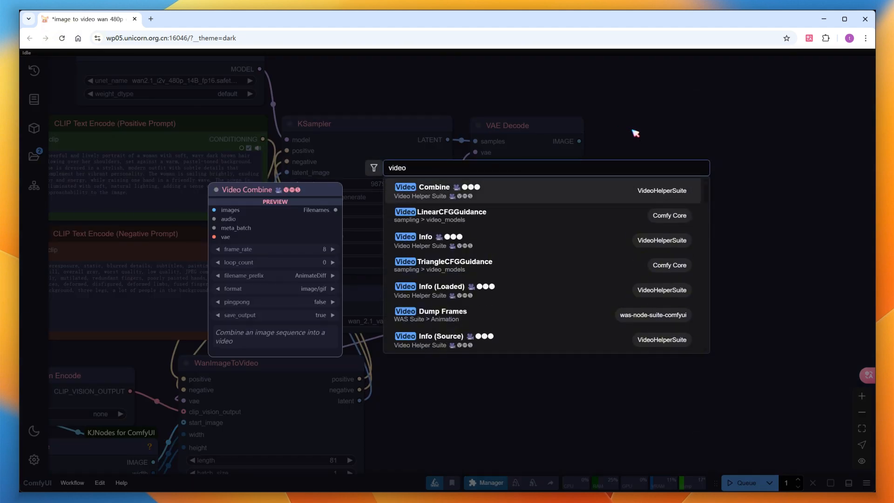
left_click(554, 190)
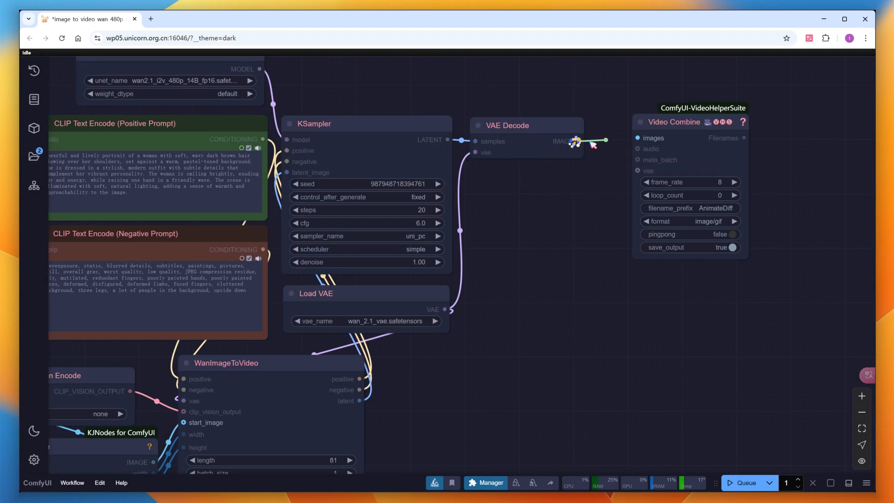
left_click_drag(579, 141, 637, 137)
Step: Set Video Combine to frame rate 16, format video/h264-mp4 and filename prefix w2
left_click(723, 182)
type("16")
key("Return")
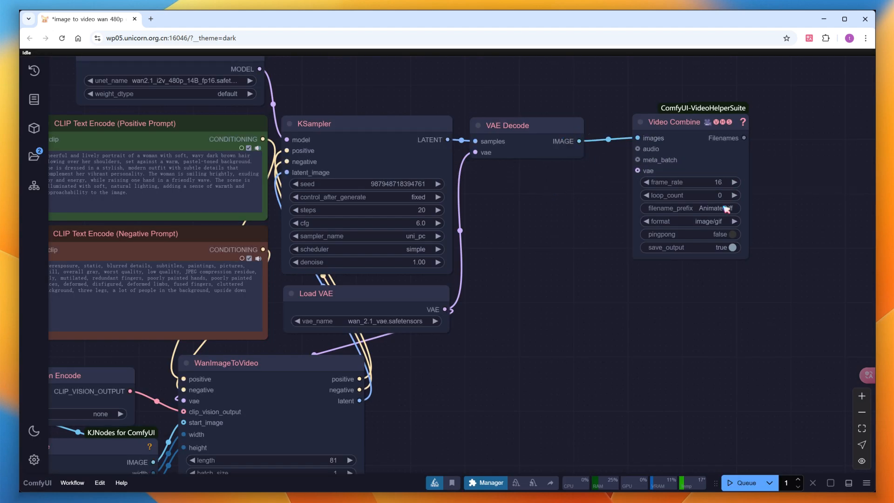
left_click(715, 221)
left_click(754, 254)
left_click(723, 209)
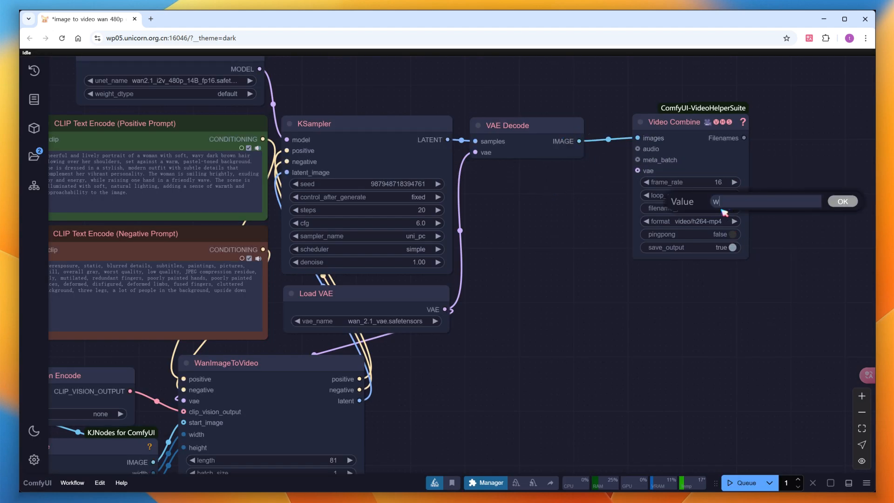
key("Return")
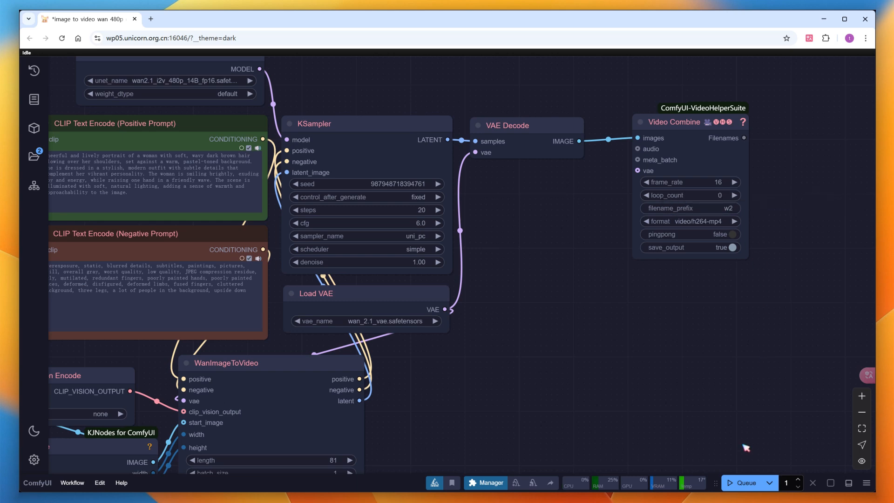
Step: Queue the workflow to generate the video and bring the whole node graph into view
left_click(742, 483)
scroll(551, 377, "down", 7)
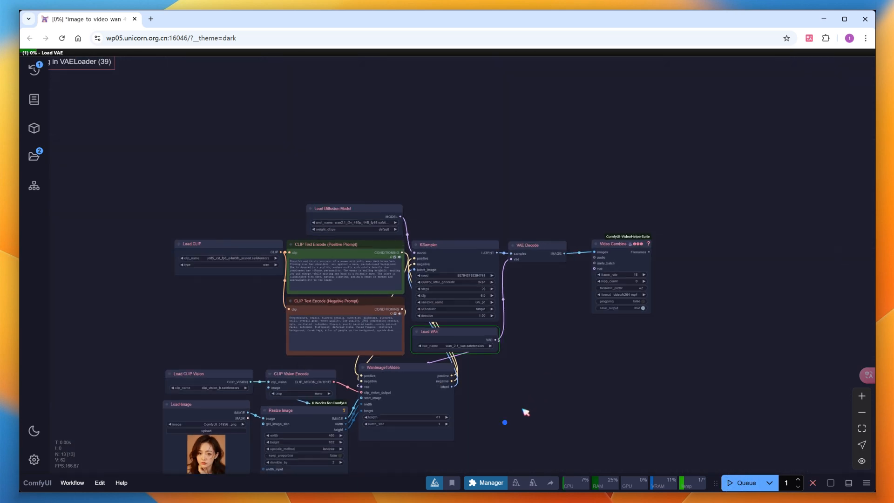
left_click_drag(525, 411, 570, 343)
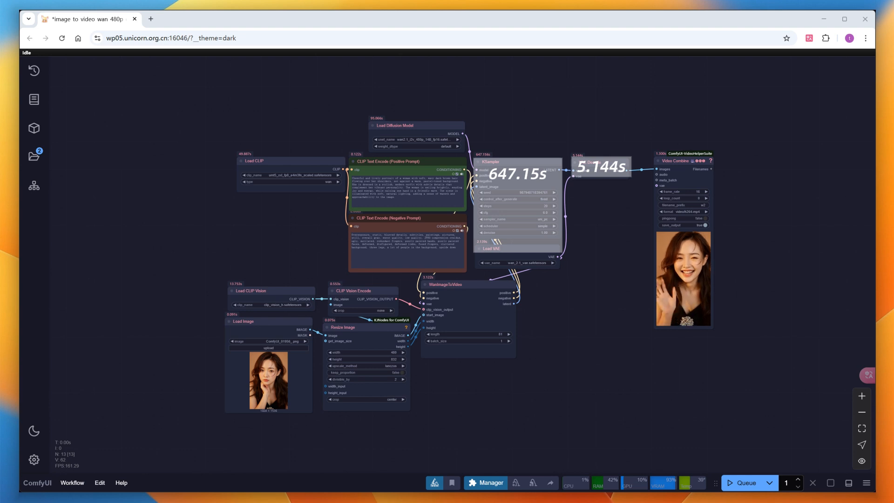
Step: Open the Video Combine result in its own tab, replay the clip and close the preview
right_click(685, 275)
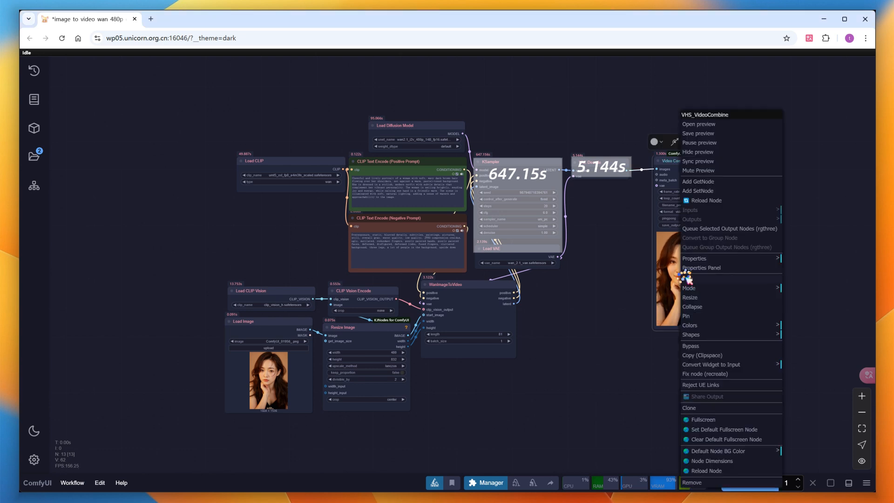
left_click(699, 125)
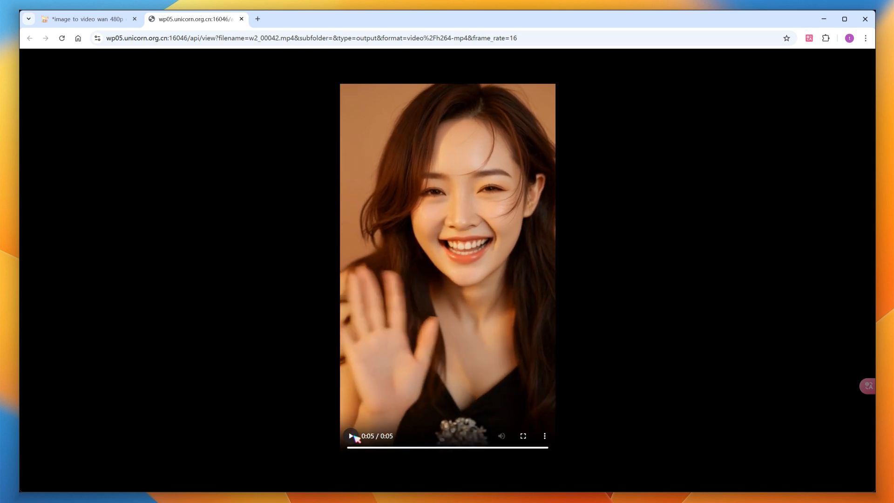
left_click(351, 436)
left_click(242, 19)
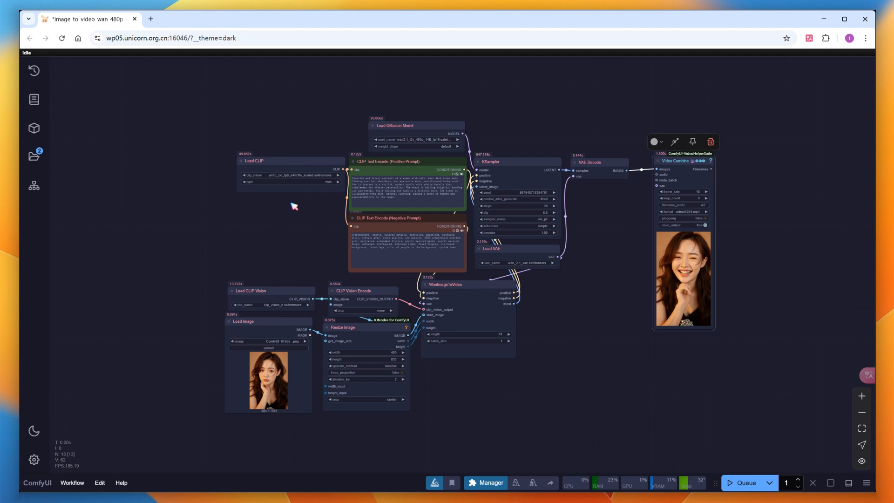
Step: Add a WanVideo Tea Cache (native) node in the free space above the KSampler
left_click_drag(292, 203, 305, 263)
scroll(506, 130, "up", 8)
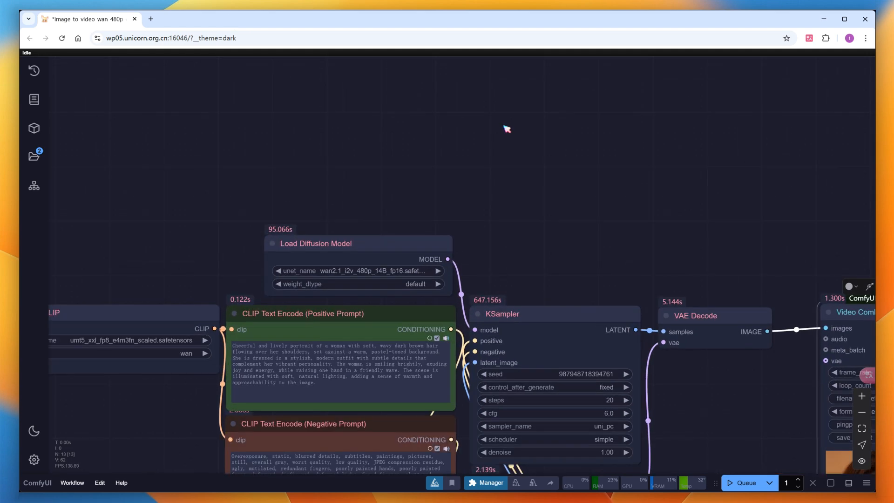
double_click(487, 124)
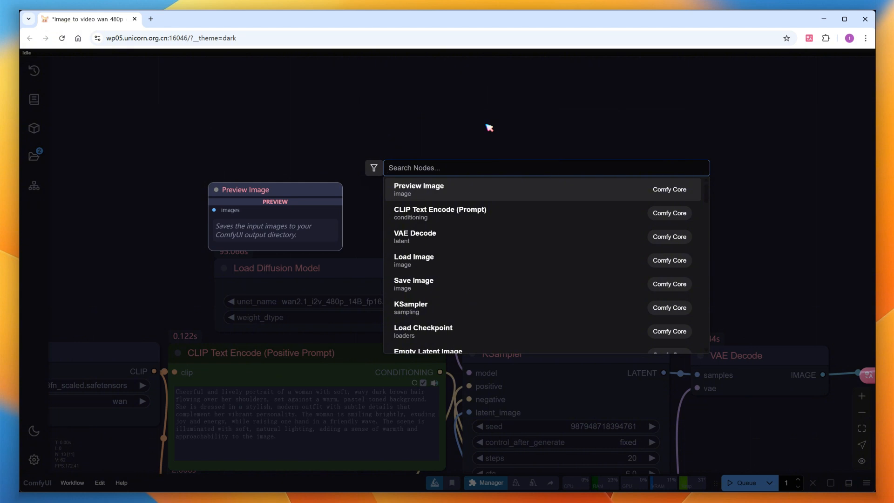
type("tea")
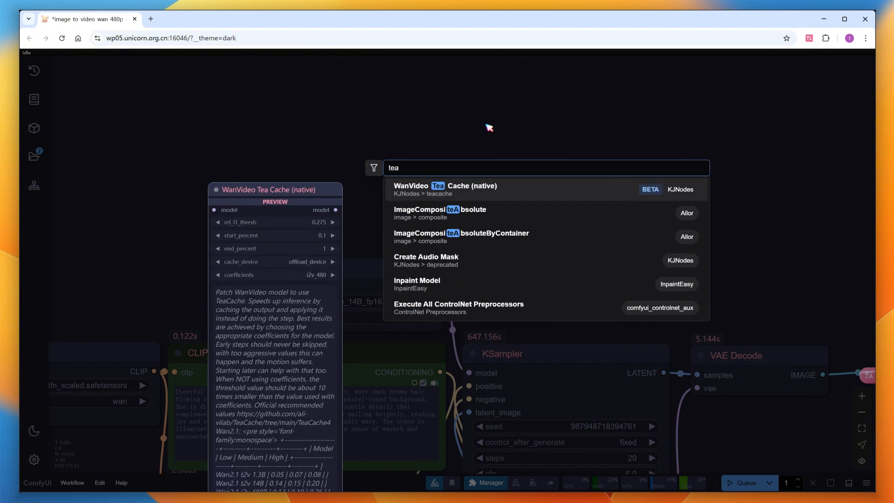
left_click(493, 186)
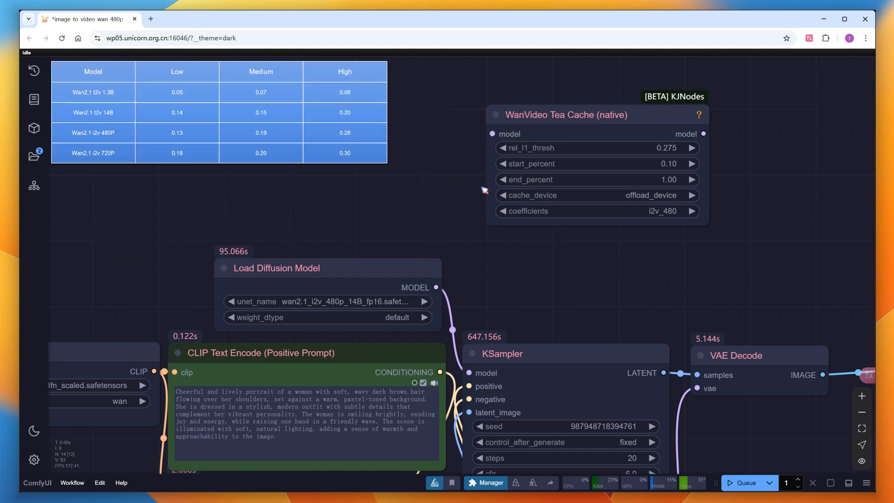
Step: Route the Load Diffusion Model output through the WanVideo Tea Cache node into the KSampler's model input and shift the Tea Cache node closer
left_click_drag(403, 264, 526, 143)
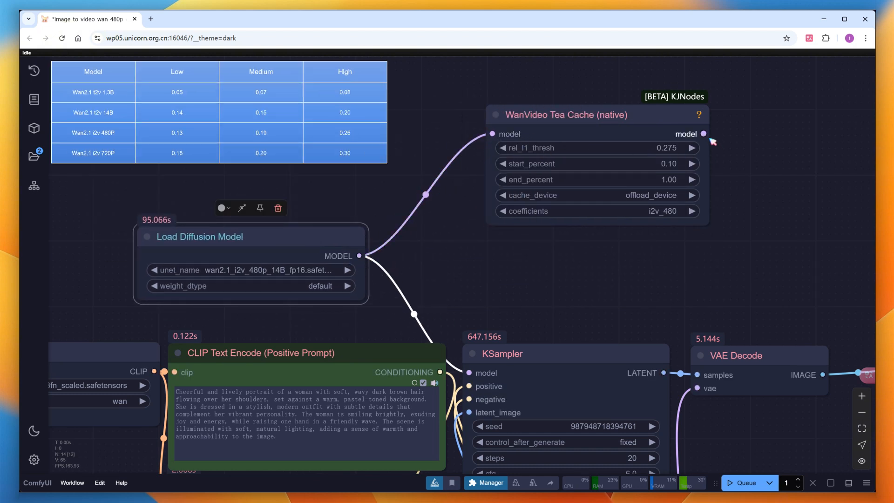
left_click_drag(710, 139, 478, 360)
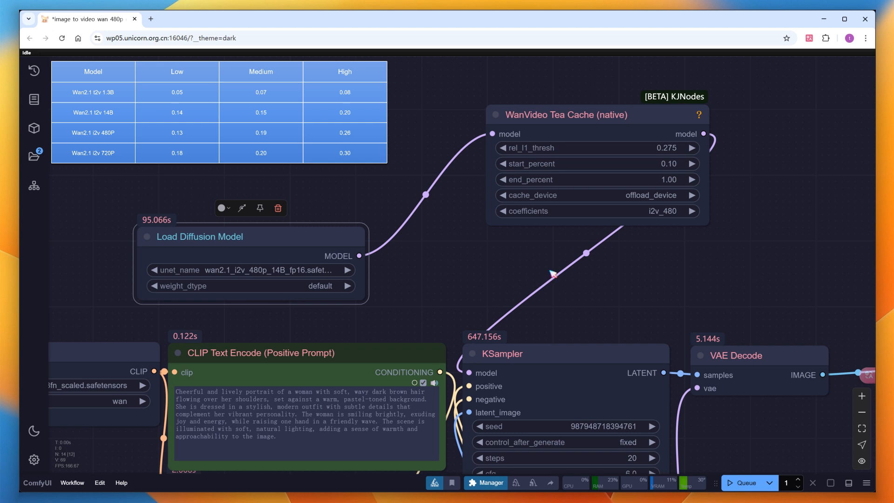
left_click_drag(567, 120, 483, 120)
Step: Set the Tea Cache node's coefficients to i2v_480 and its rel_l1_thresh to 0.2
left_click(558, 220)
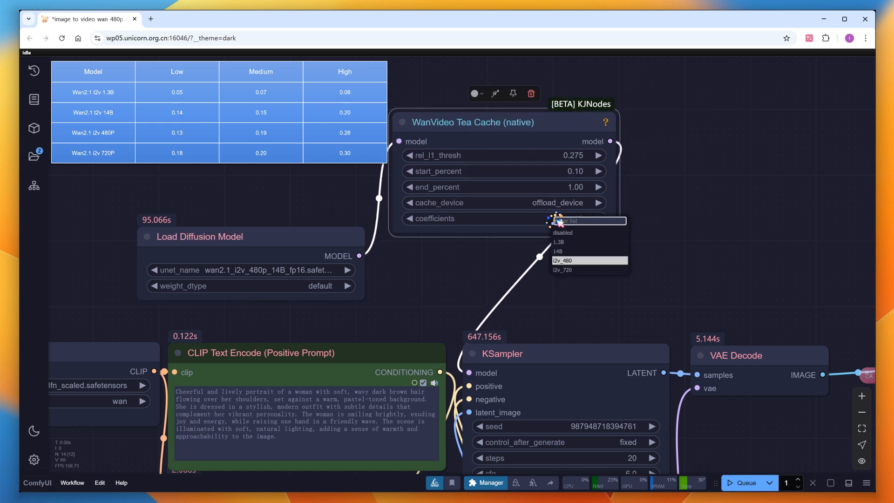
left_click(587, 261)
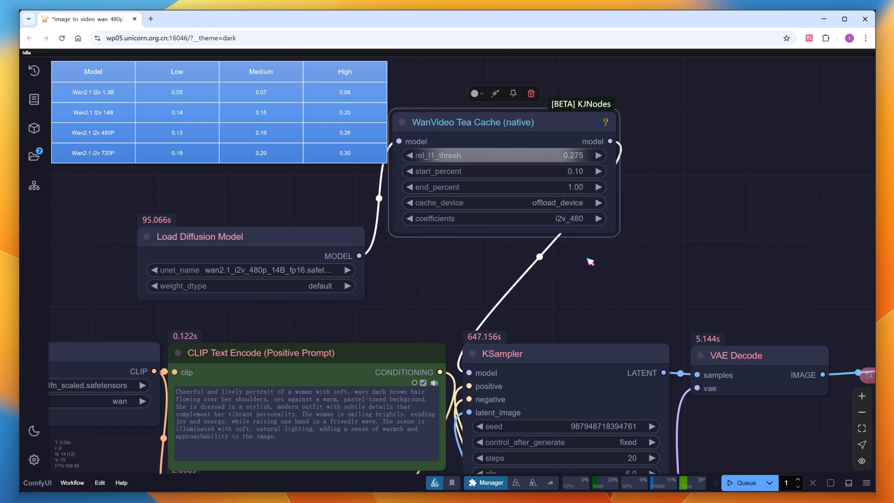
left_click(560, 156)
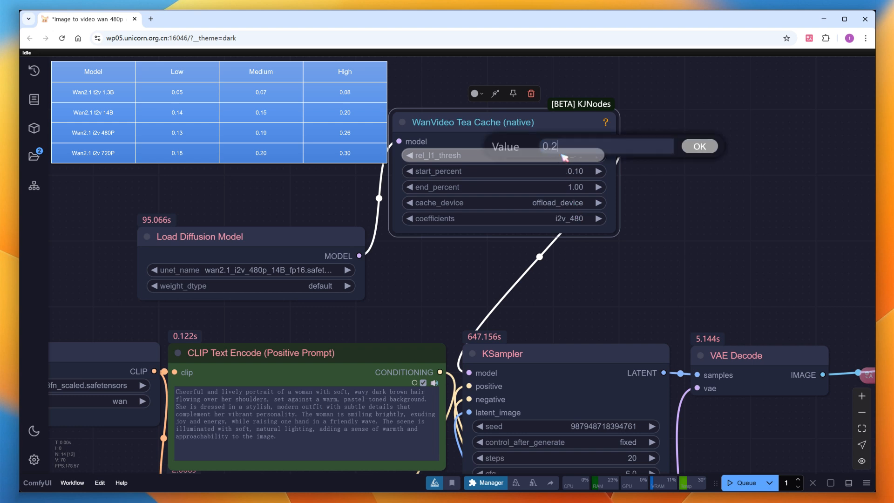
key("Return")
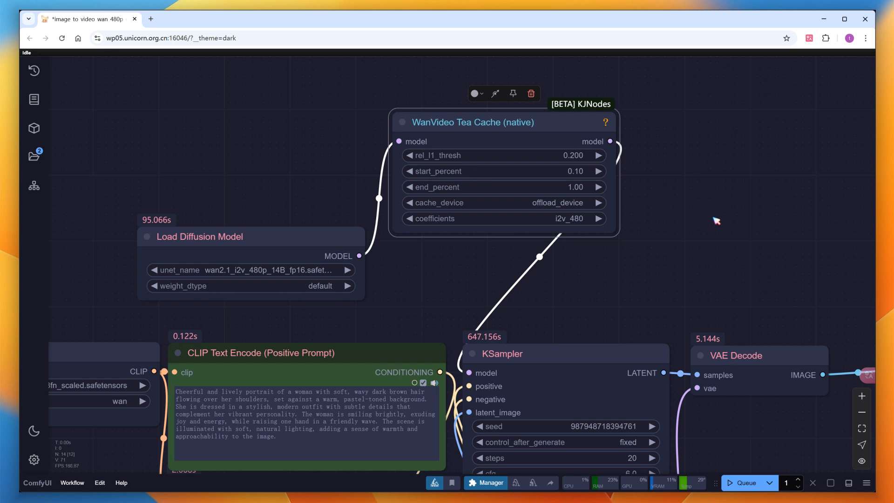
Step: Queue the workflow with Tea Cache, check the skipped steps in the run log and close the log
left_click(744, 483)
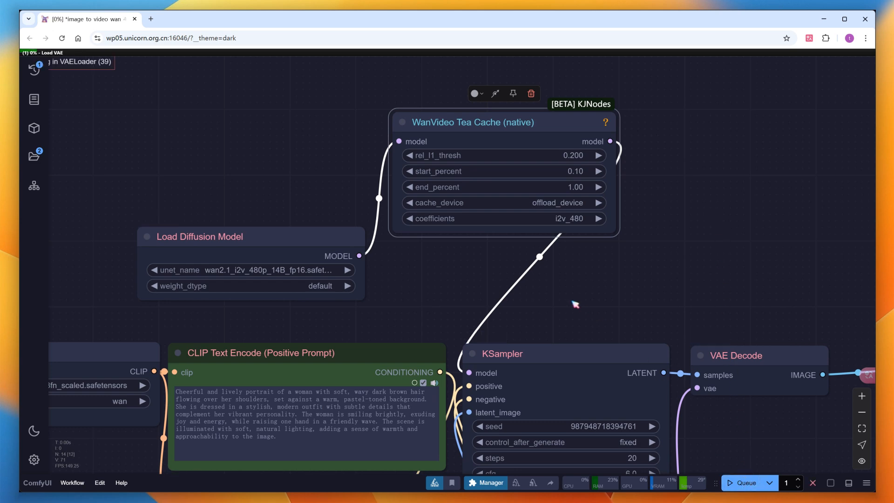
scroll(575, 304, "down", 6)
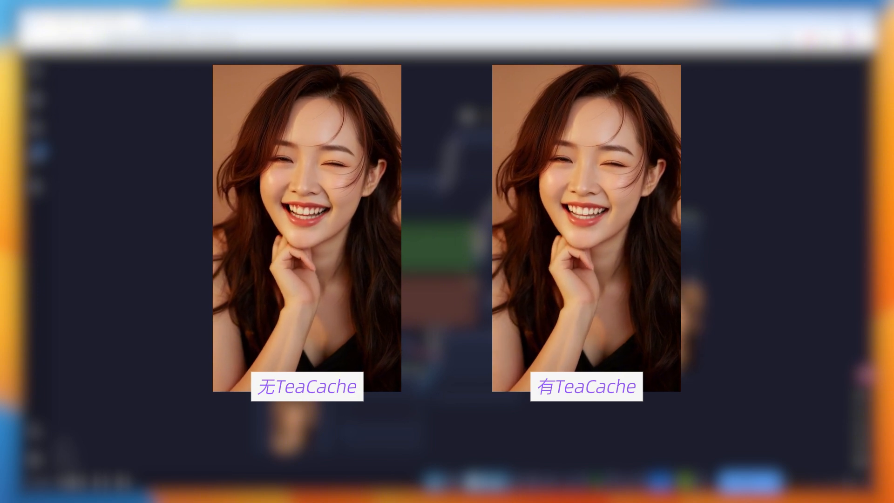
scroll(578, 354, "up", 3)
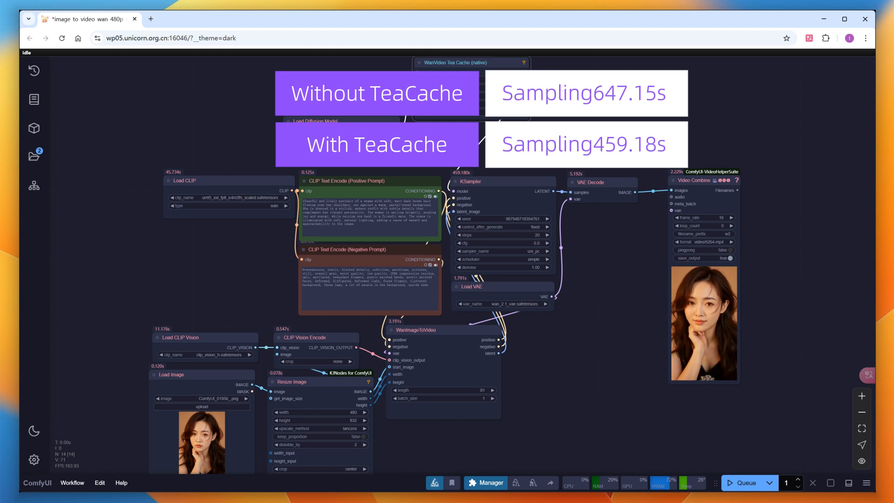
left_click(848, 482)
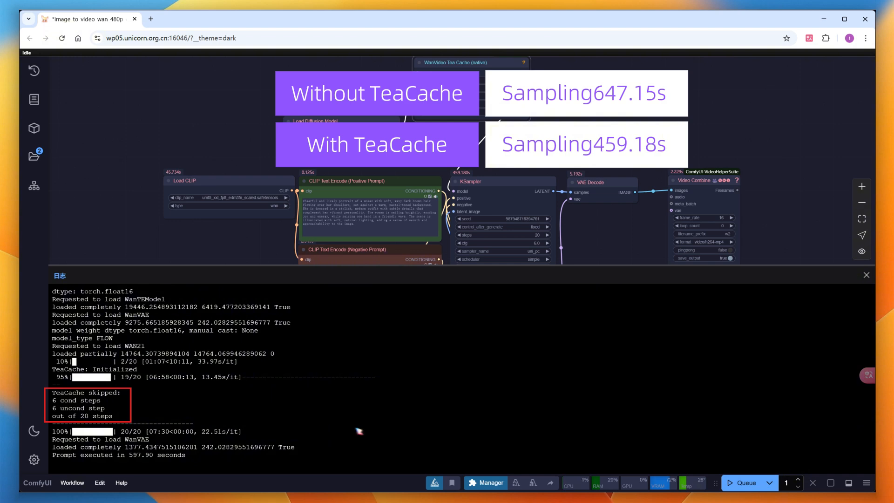
left_click(848, 482)
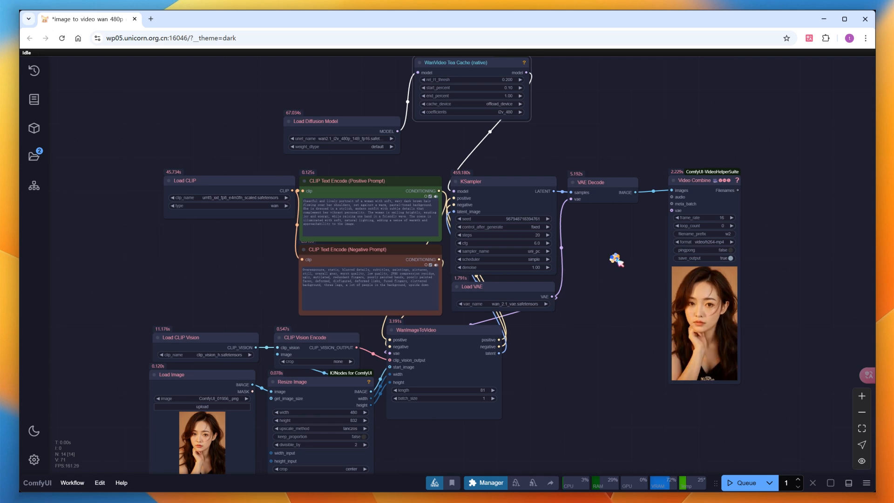
Step: Add a WanVideo Enhance A Video (native) node and place it beside the Tea Cache node, above the KSampler
left_click_drag(616, 260, 630, 369)
scroll(409, 171, "up", 5)
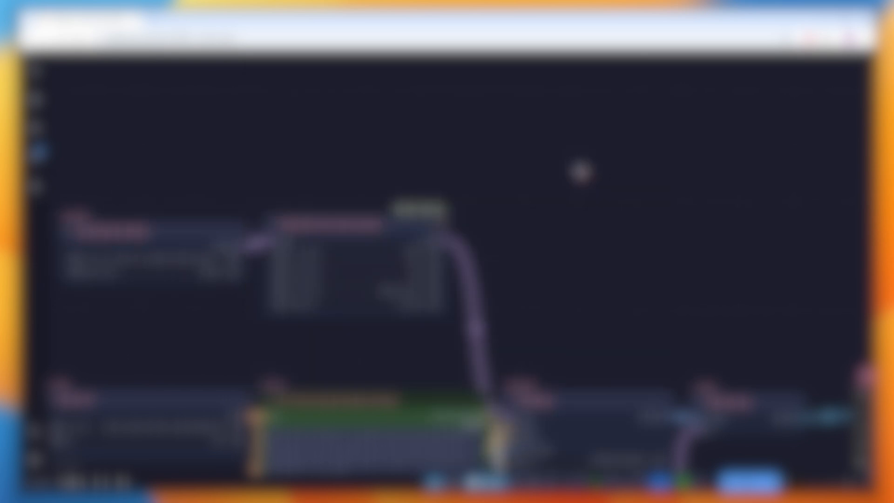
double_click(579, 171)
type("en")
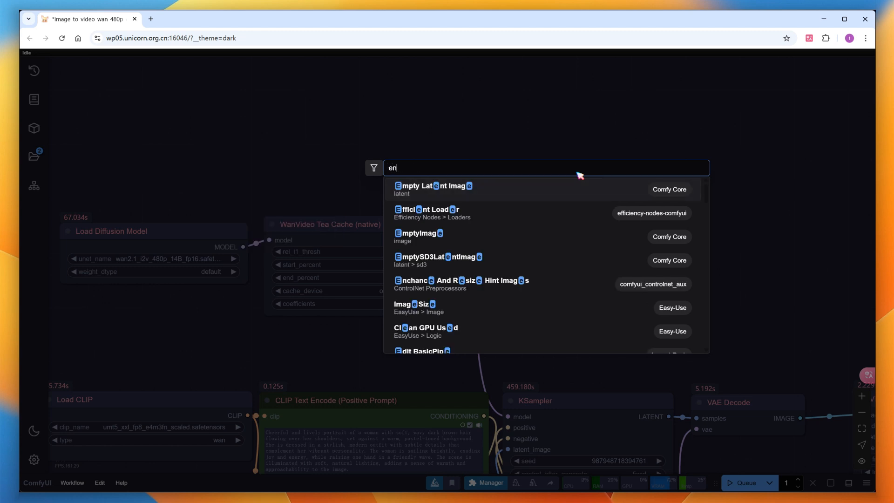
type("hance")
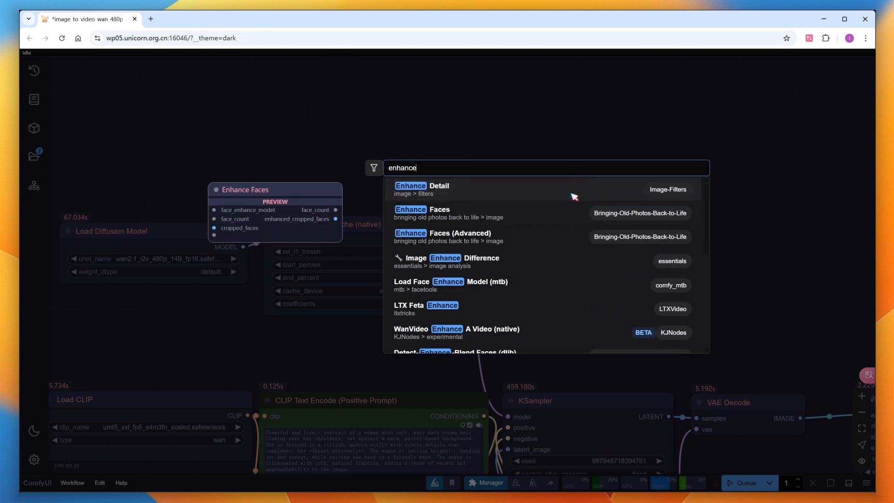
left_click(512, 329)
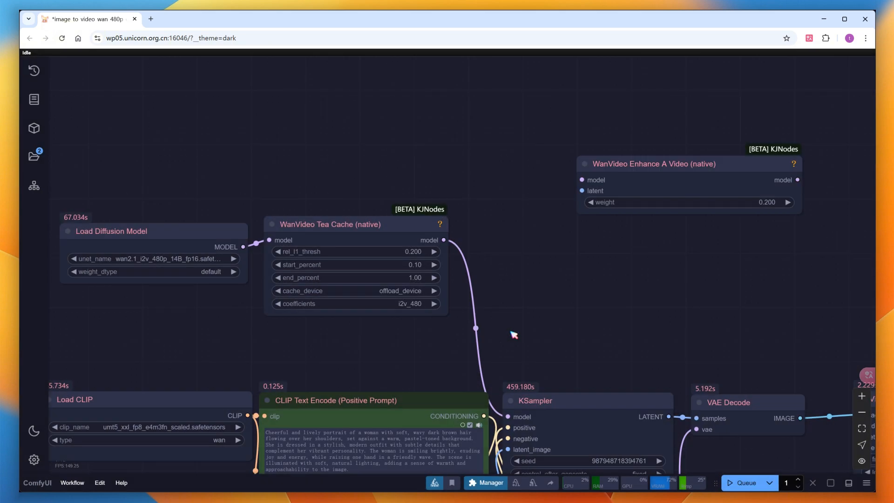
left_click_drag(647, 176, 580, 234)
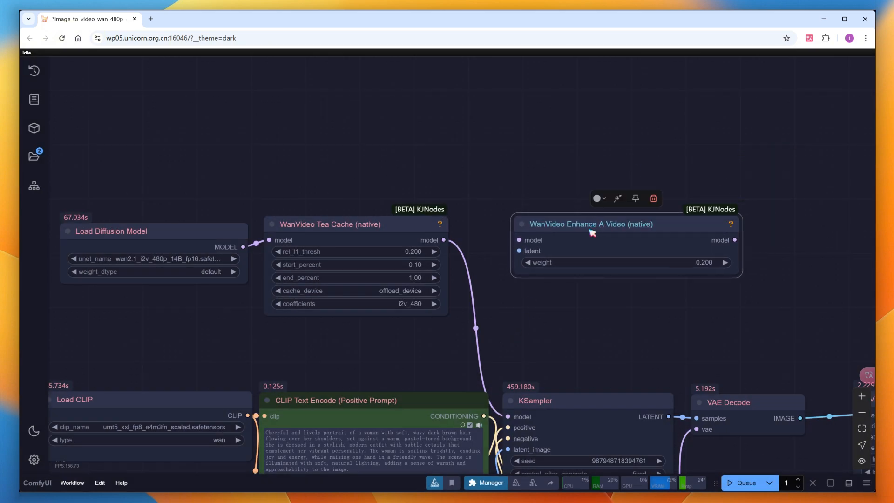
Step: Connect the WanImageToVideo latent and the Tea Cache model to the Enhance A Video node, and its model output to the KSampler
scroll(598, 330, "down", 1)
scroll(598, 330, "down", 1)
scroll(599, 310, "down", 4)
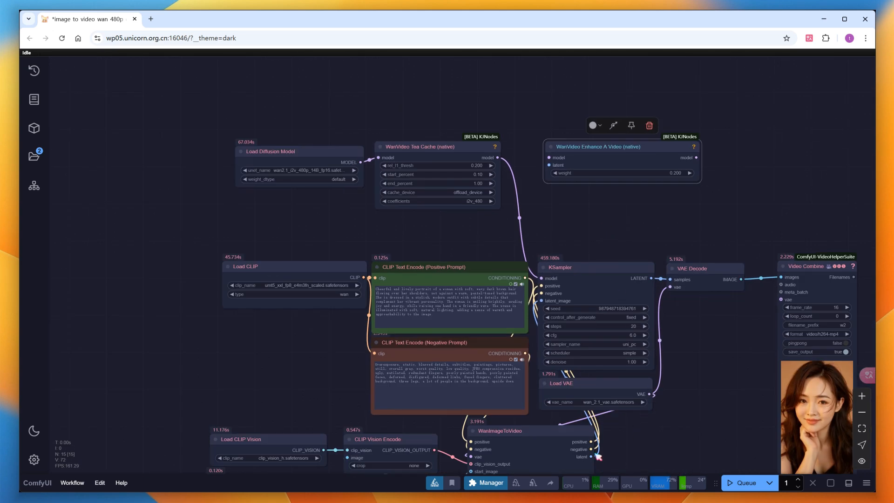
left_click_drag(597, 456, 549, 165)
scroll(605, 302, "up", 5)
scroll(600, 326, "up", 3)
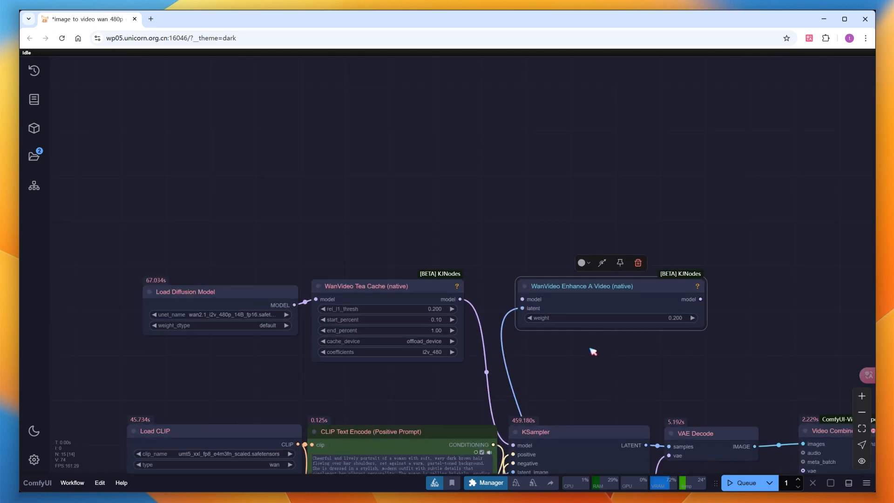
left_click_drag(455, 212, 577, 212)
left_click_drag(717, 210, 511, 371)
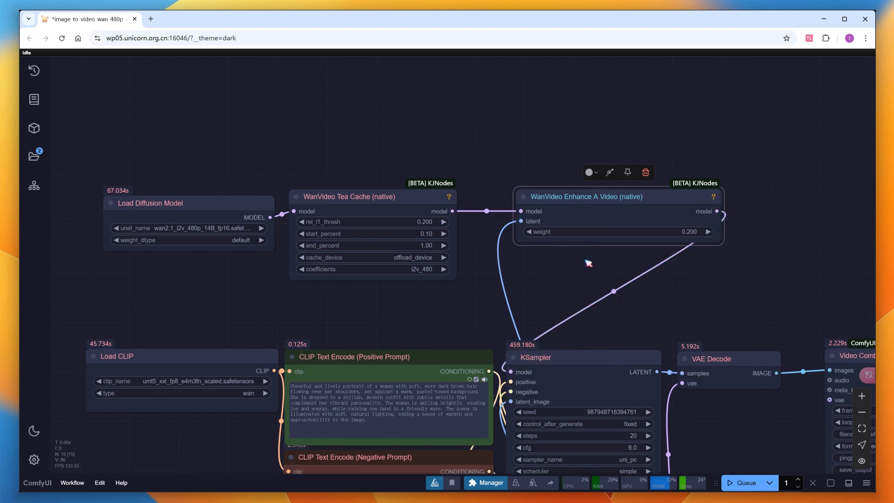
Step: Set the Enhance A Video node's weight to 2
left_click(642, 232)
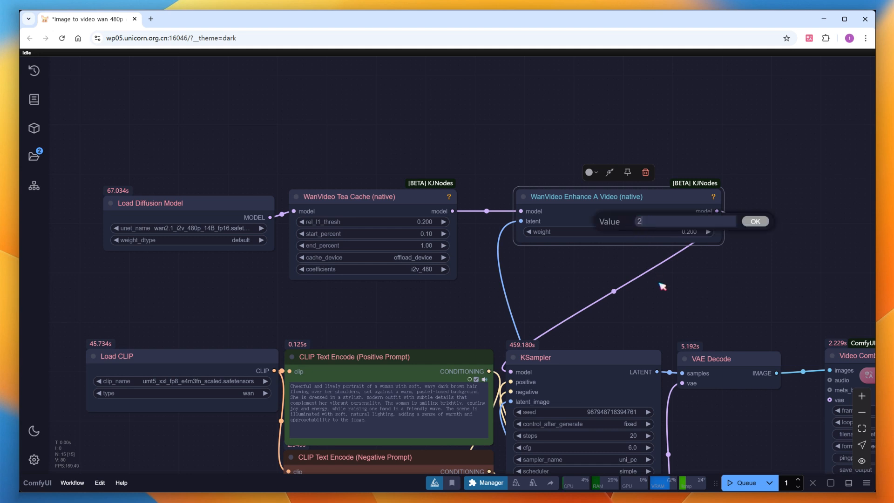
type("2")
key("Return")
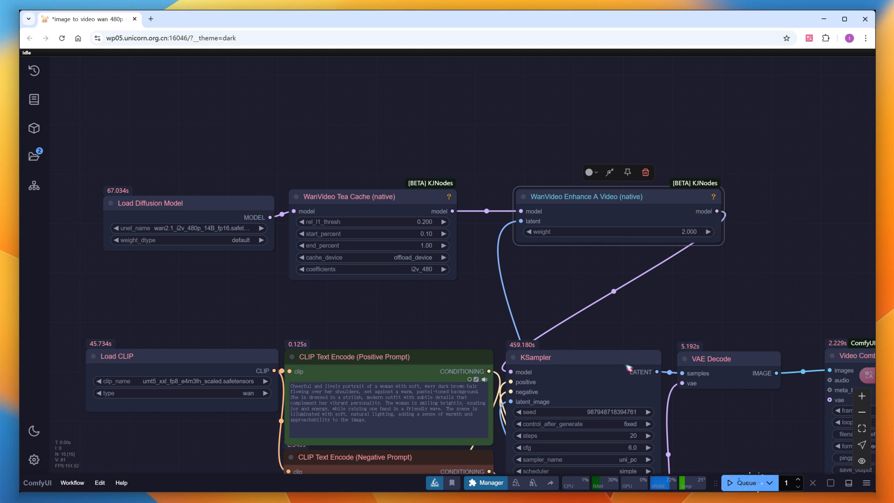
Step: Queue the workflow with the Enhance A Video node and bring the whole node graph into view
key("ctrl+Return")
scroll(238, 293, "down", 7)
left_click_drag(428, 444, 518, 382)
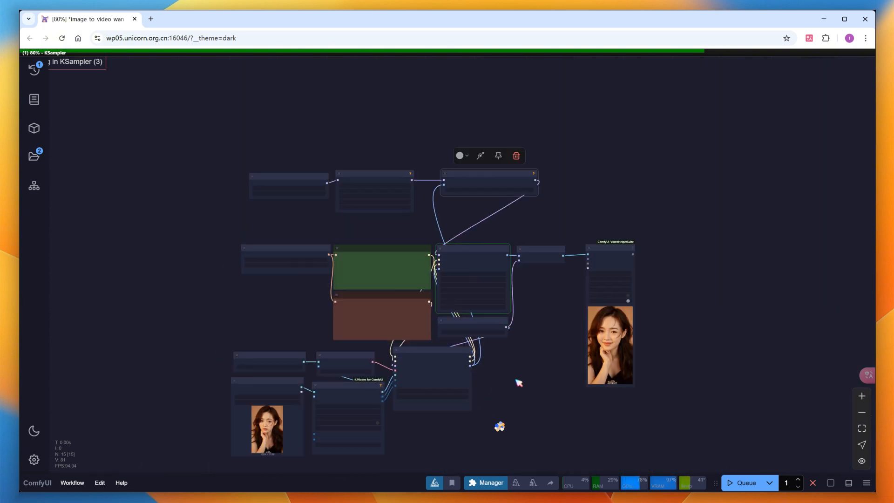
scroll(535, 300, "up", 3)
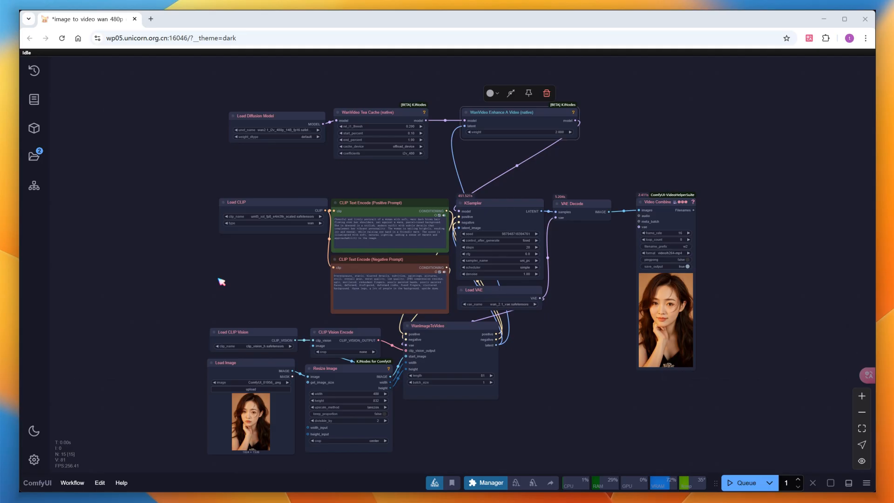
Step: Replace the positive prompt with its Chinese translation describing the cheerful, smiling, waving woman, and queue the workflow
scroll(249, 261, "up", 8)
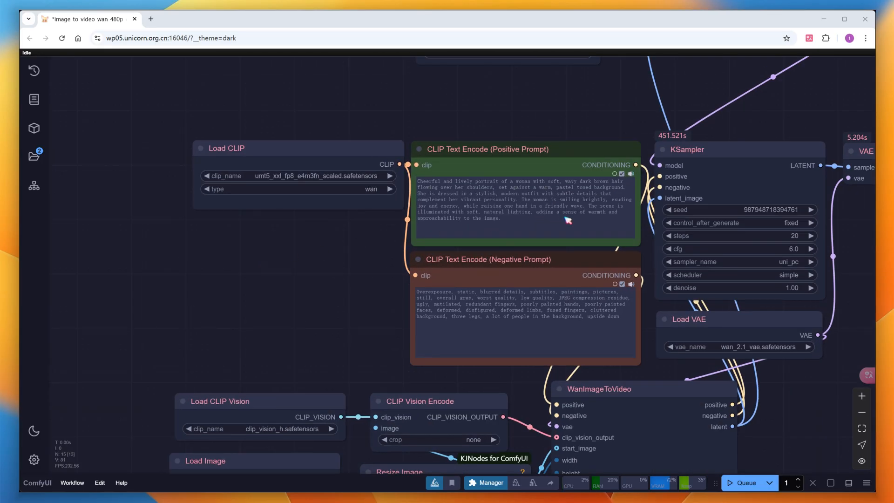
left_click(567, 220)
left_click_drag(567, 223, 392, 173)
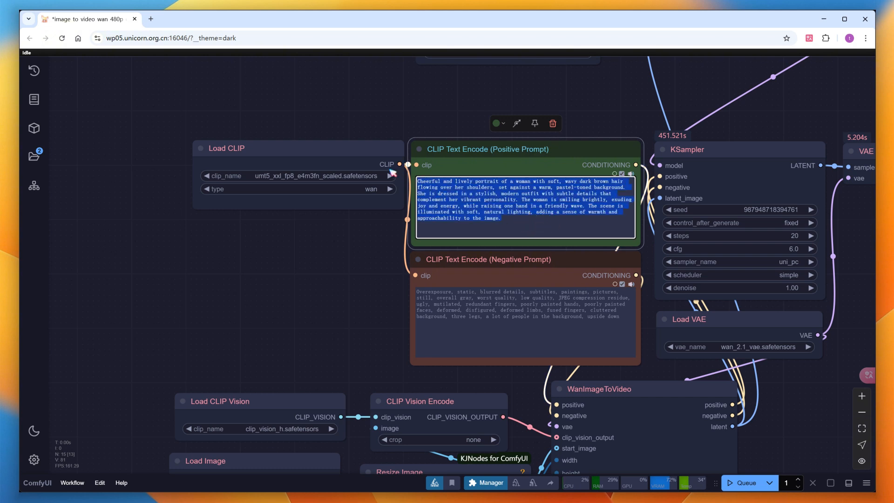
type("这是一幅欢快活泼的女性肖像，柔软的深棕色波浪发披散在肩上，背景是温暖的柔和色调。她穿着时尚现代的服装，细节精致，与她充满活力的个性相得益彰。这位女士笑容灿烂，散发着喜悦和活力，同时友好地举起一只手。场景被柔和的自然光线照亮，为图像增添了温暖和平易近人的感觉。")
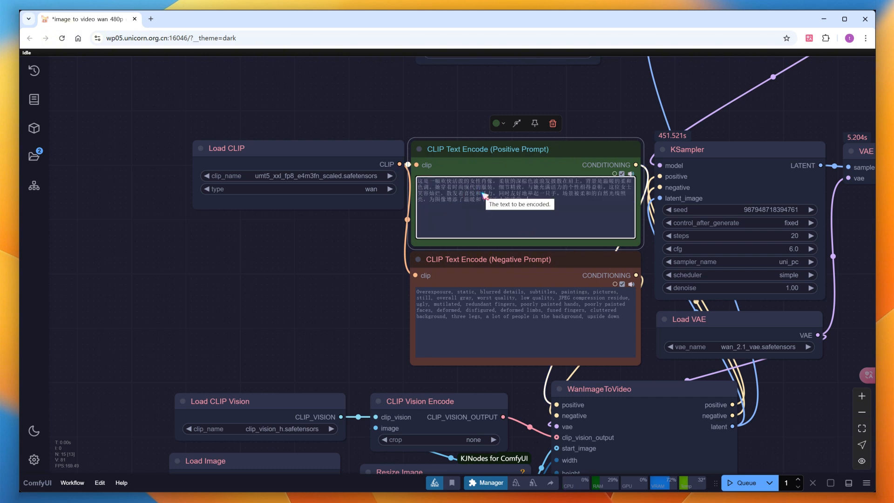
left_click(744, 483)
scroll(249, 305, "down", 5)
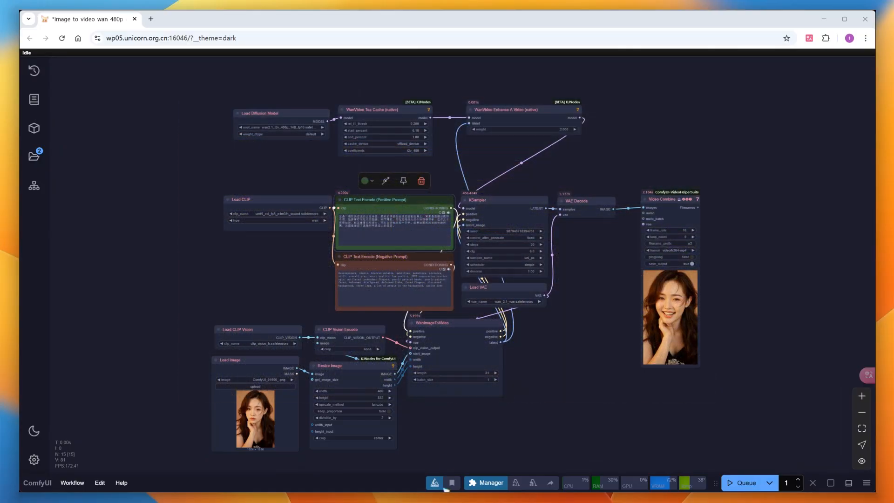
Step: Undo the Chinese replacement in the positive prompt to restore the English text, and deselect the node
scroll(300, 232, "up", 4)
left_click(523, 230)
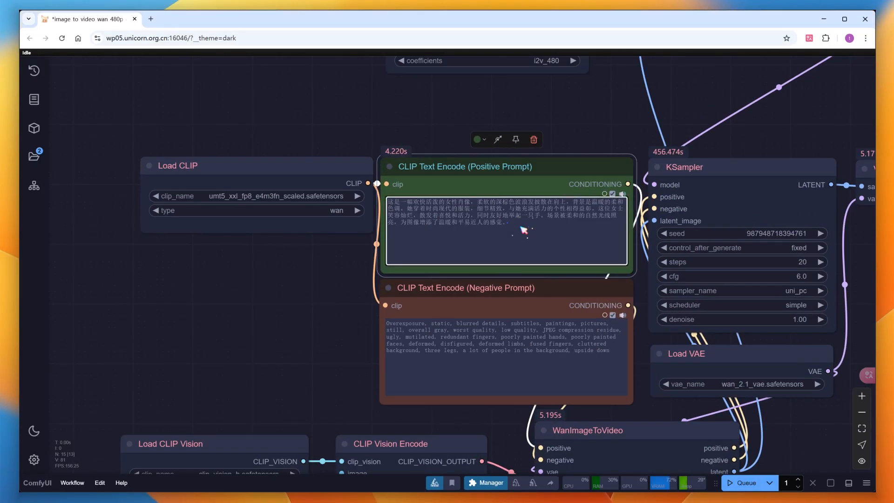
key("ctrl+z")
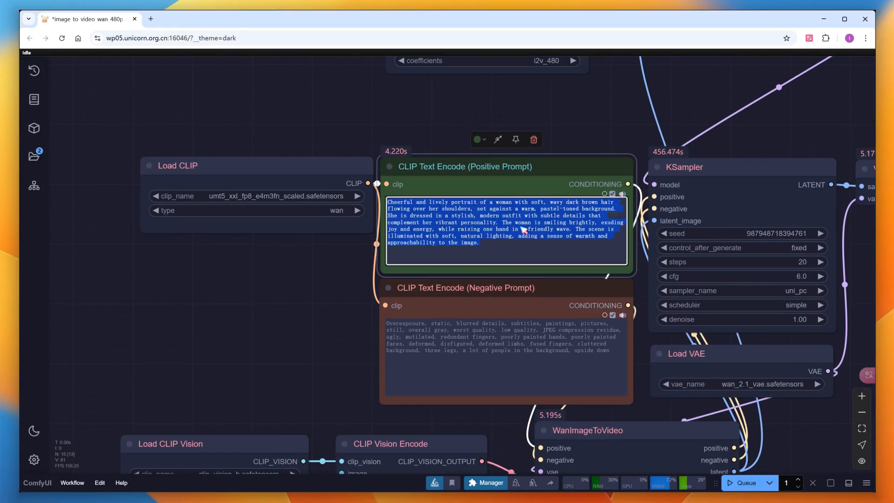
left_click(292, 320)
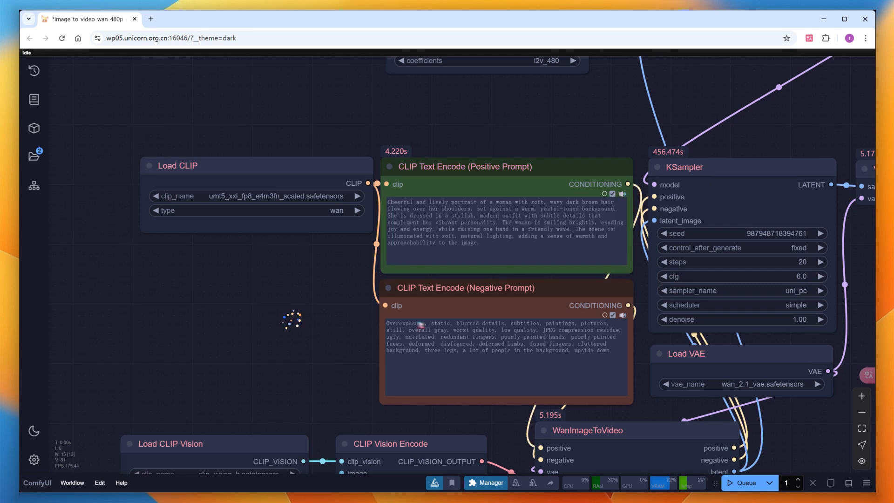
Step: Set the KSampler's steps to 40
left_click_drag(848, 318, 661, 317)
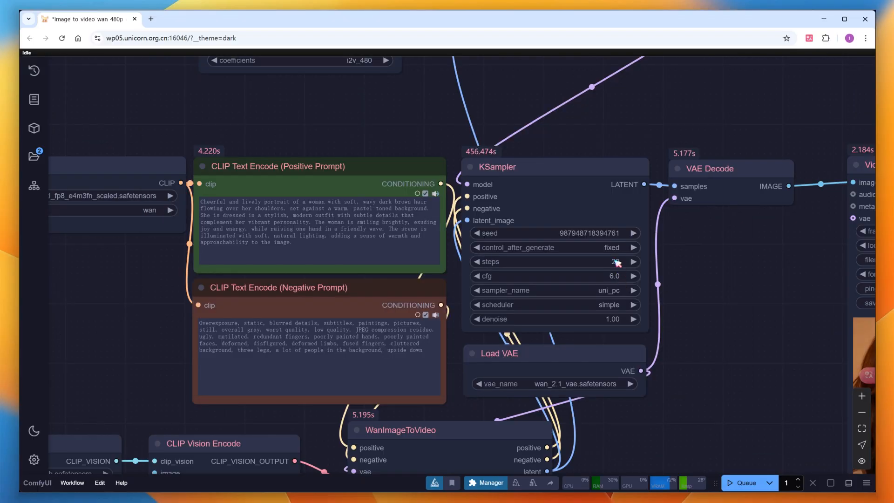
left_click(617, 263)
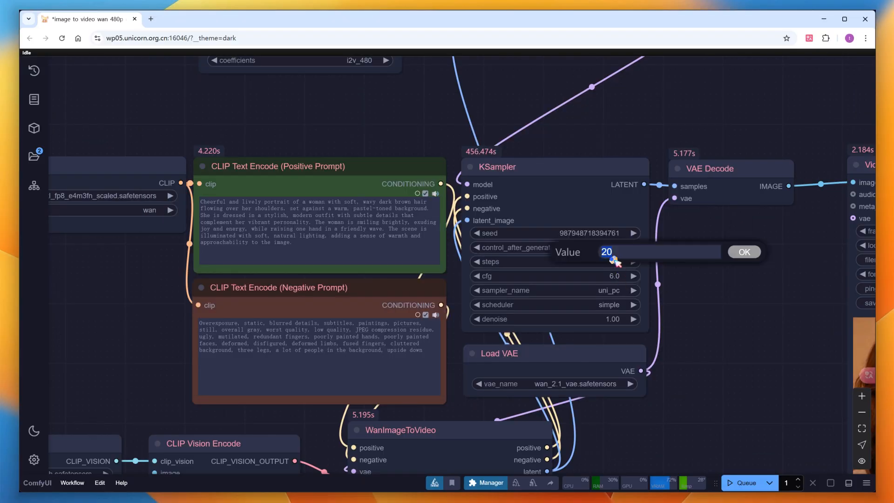
key("BackSpace")
type("40")
key("Return")
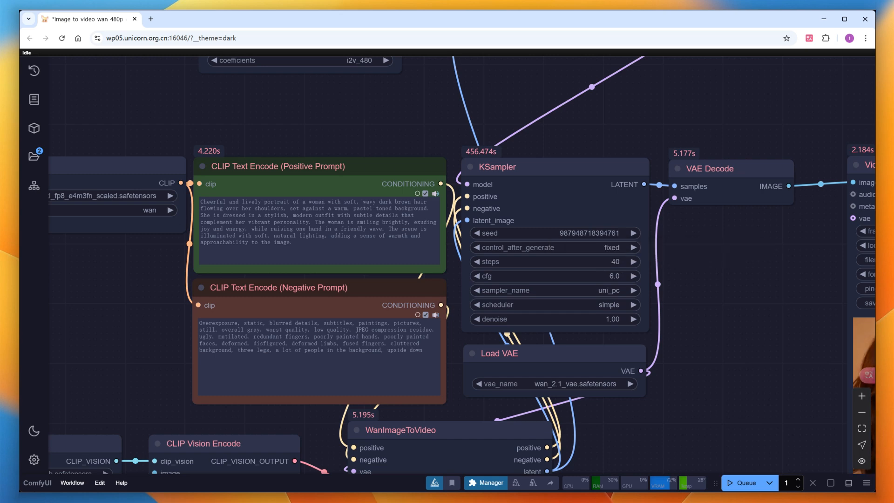
Step: Queue the workflow with the new step count and center the whole node graph in view
left_click(746, 482)
scroll(707, 343, "down", 5)
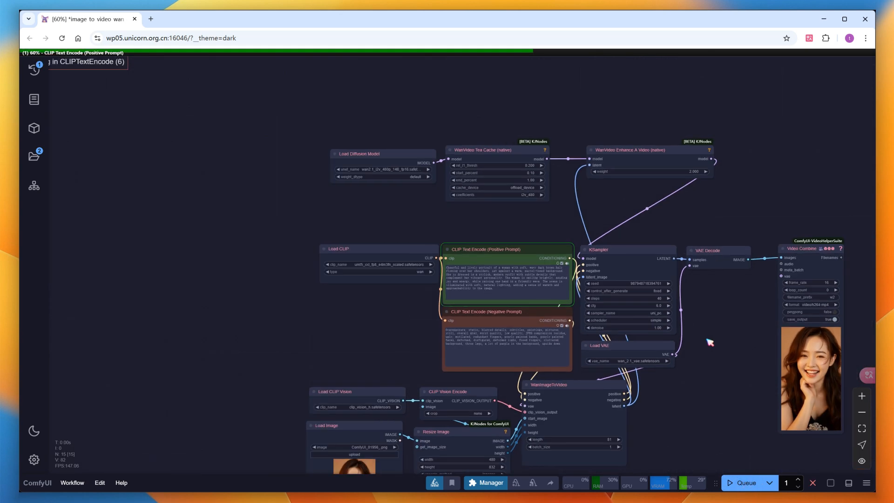
left_click_drag(710, 393, 615, 328)
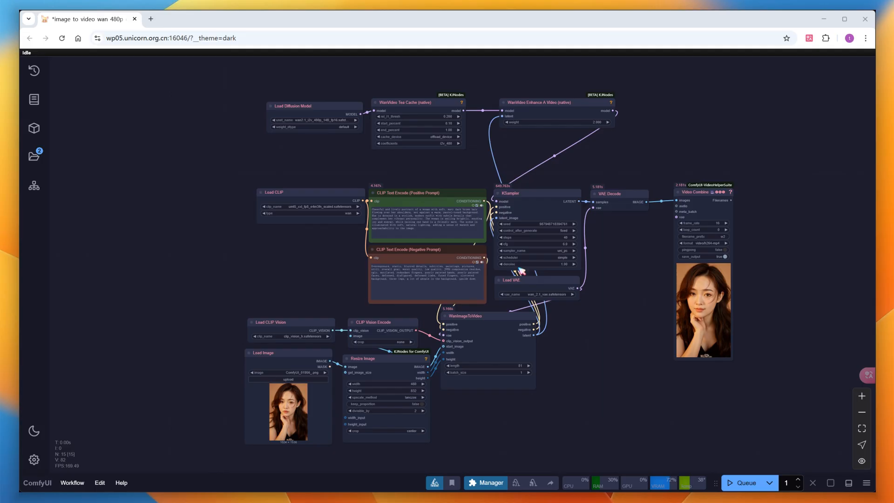
Step: Set the KSampler's sampler to dpmpp_2m and its scheduler to sgm_uniform
scroll(519, 270, "up", 8)
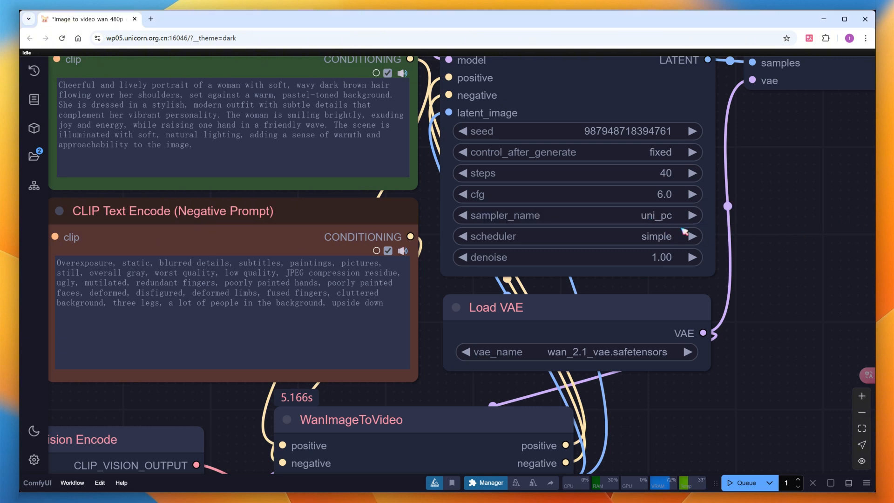
left_click(682, 221)
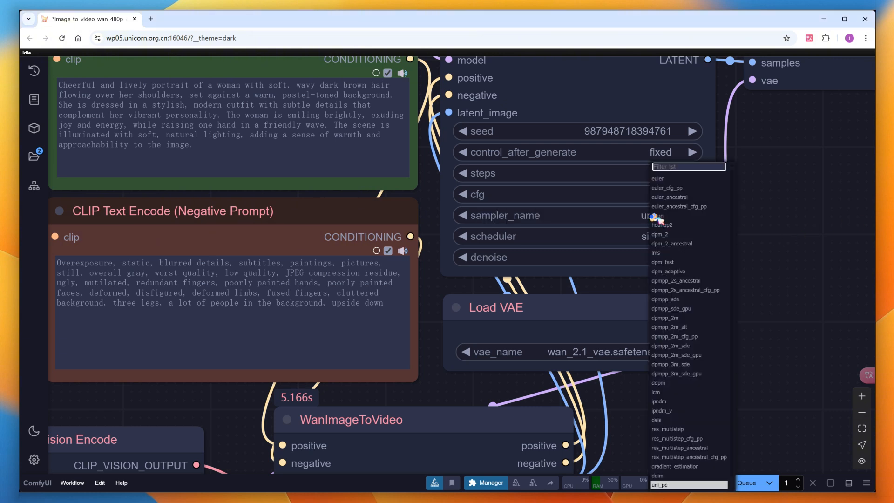
left_click(678, 317)
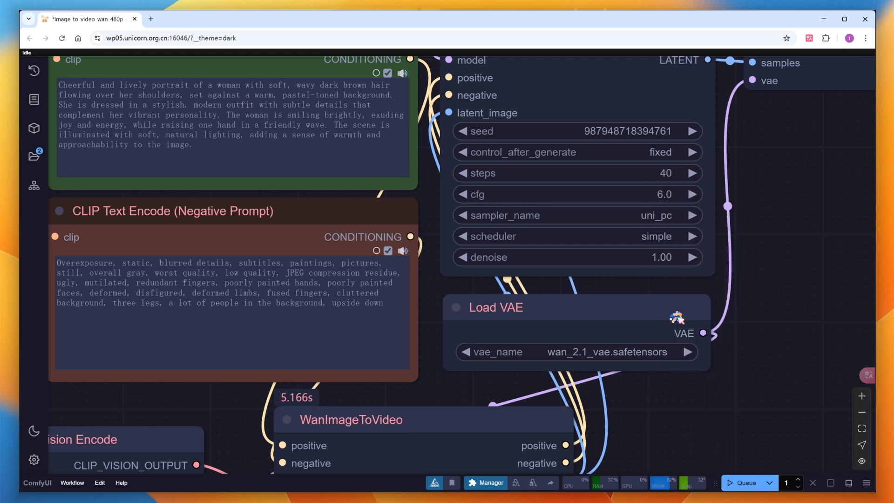
left_click(648, 241)
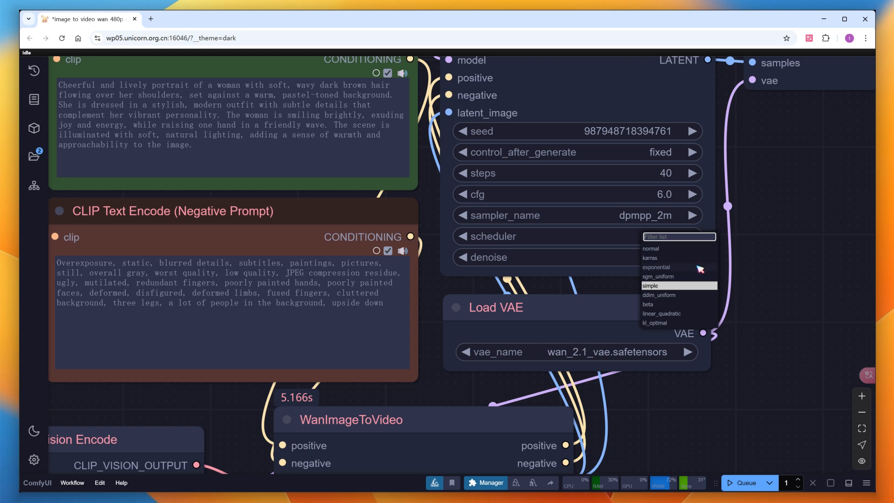
left_click(677, 276)
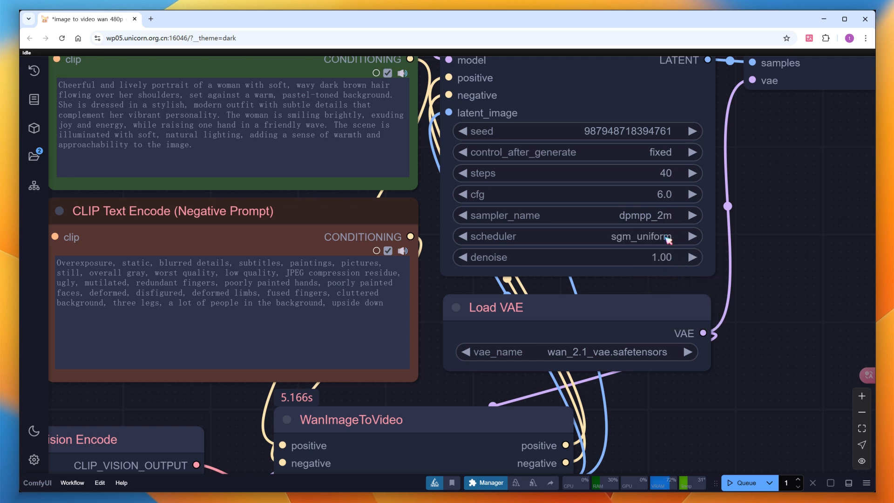
Step: Set the KSampler's steps to 20 and queue the workflow
left_click(657, 174)
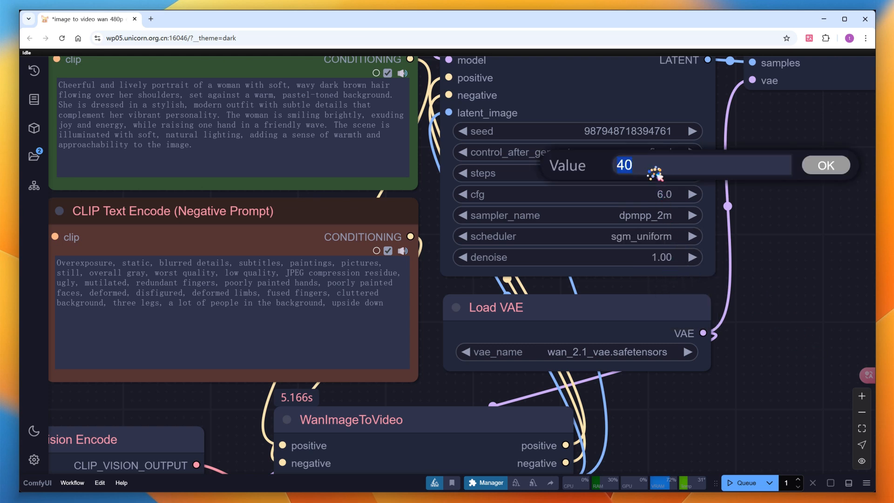
type("20")
key("Return")
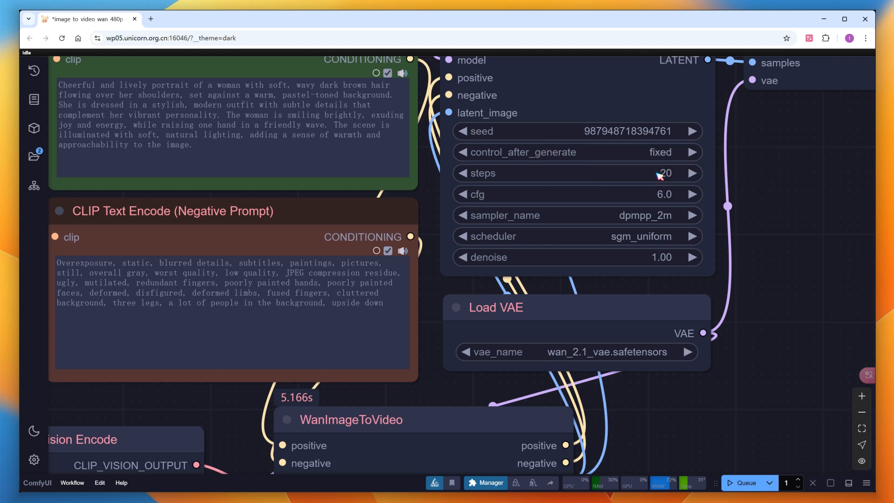
left_click(744, 482)
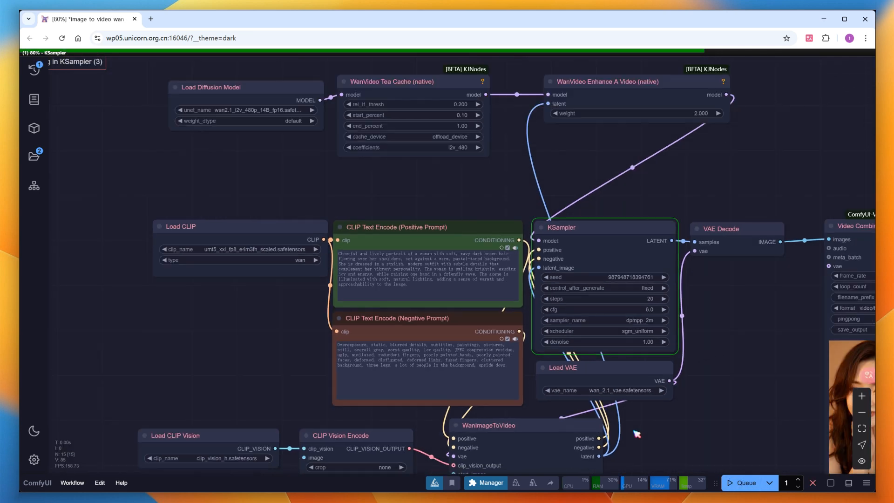
scroll(636, 433, "down", 3)
left_click_drag(666, 431, 629, 366)
left_click_drag(629, 365, 593, 324)
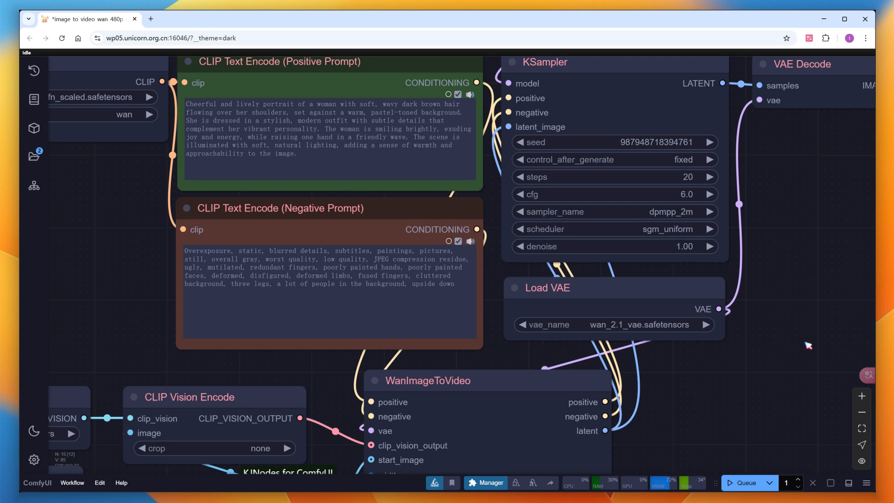
left_click_drag(710, 424, 831, 93)
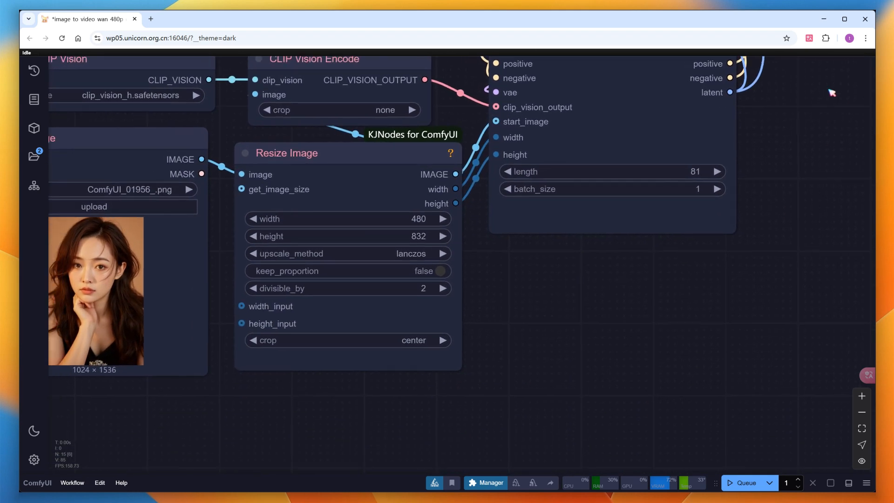
left_click_drag(620, 285, 692, 310)
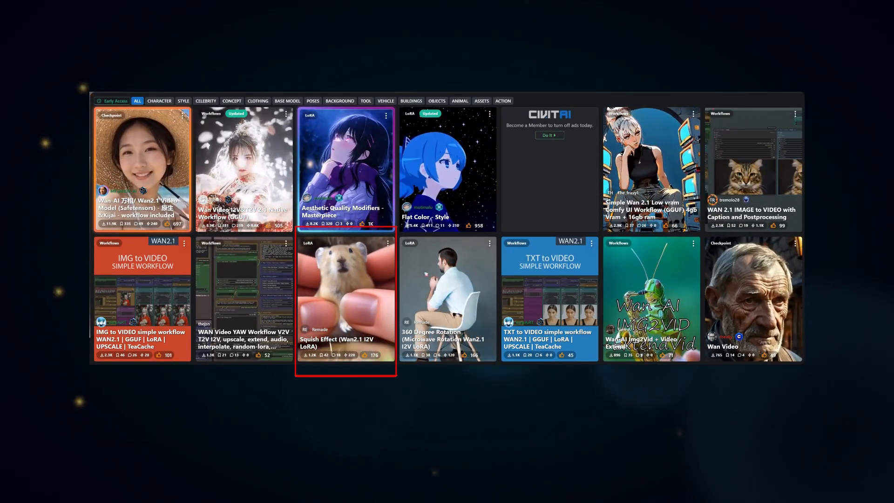
left_click(339, 290)
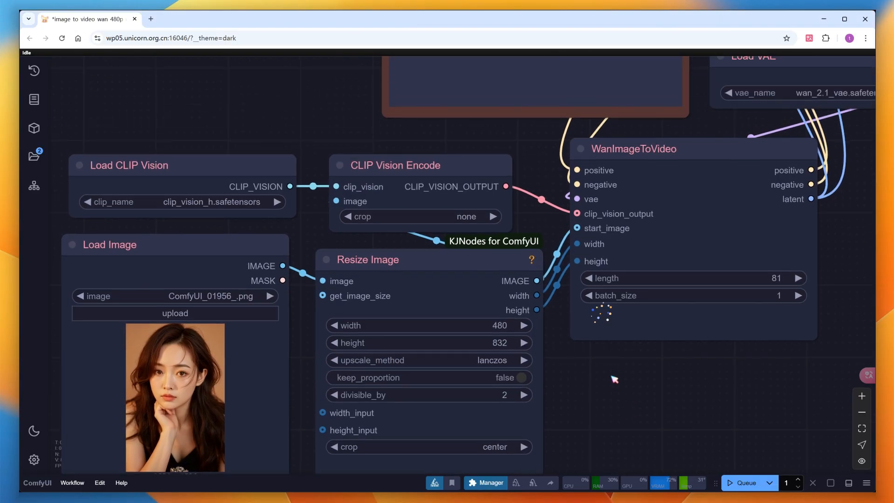
Step: Move the Load Diffusion Model node away from the WanVideo Tea Cache node to make room between them
scroll(612, 393, "down", 2)
left_click_drag(612, 393, 351, 88)
scroll(187, 448, "up", 3)
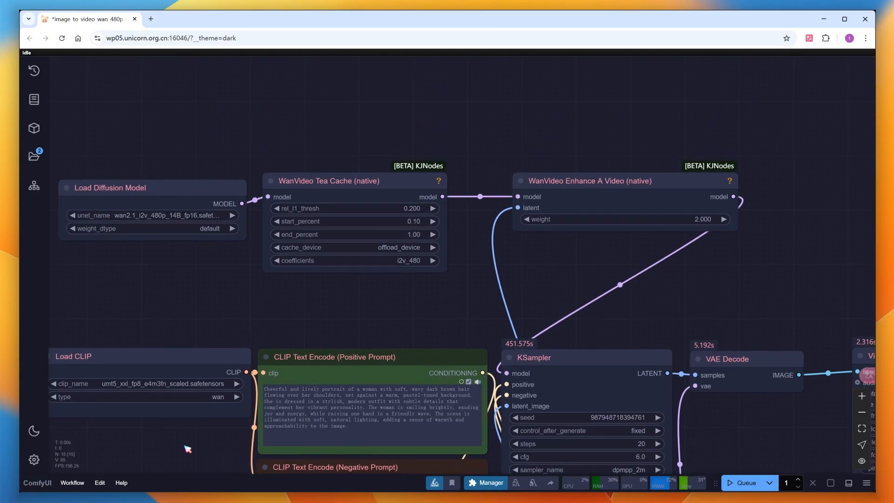
left_click_drag(436, 279, 592, 386)
left_click_drag(352, 295, 272, 293)
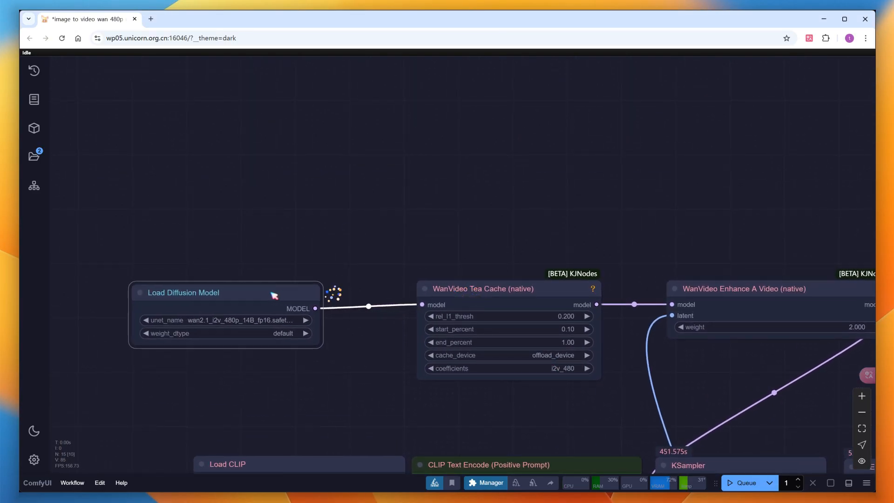
Step: Insert a LoraLoaderModelOnly node between Load Diffusion Model and WanVideo Tea Cache, and load SquishEffect (Wan2.1_I2V_LoRA).safetensors in it
double_click(357, 174)
type("lora")
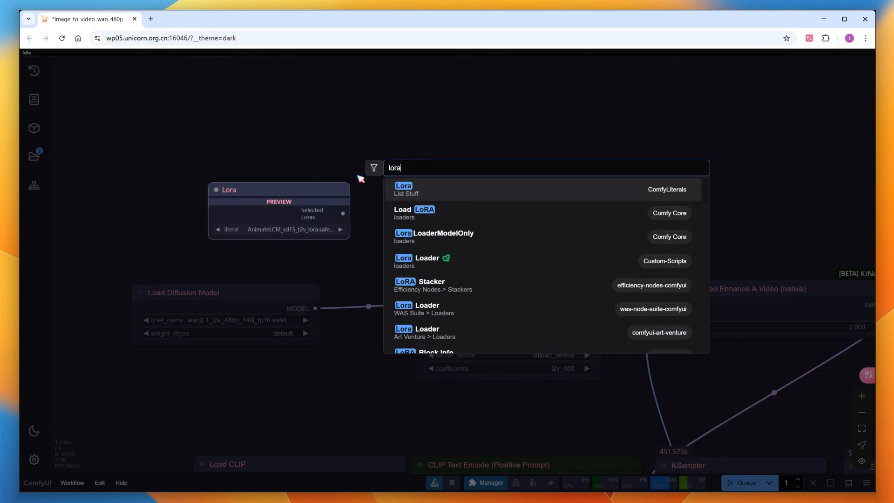
left_click(433, 233)
left_click_drag(315, 308, 338, 209)
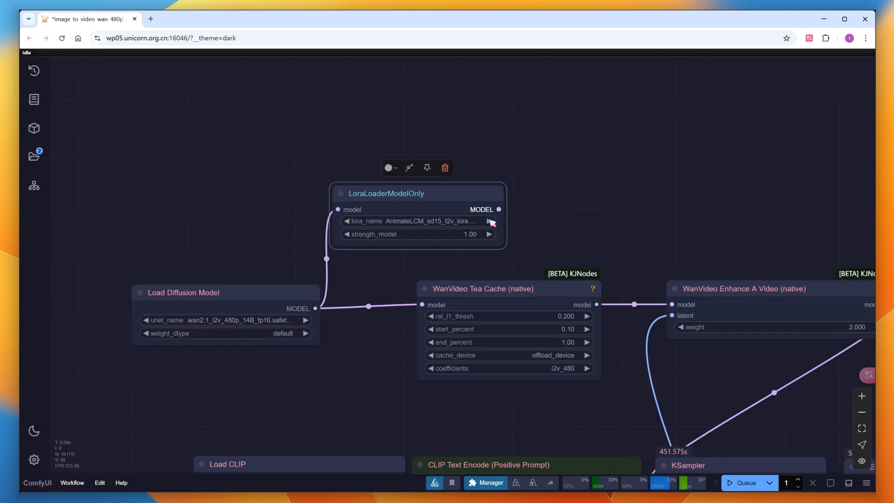
left_click_drag(498, 209, 421, 304)
left_click(414, 223)
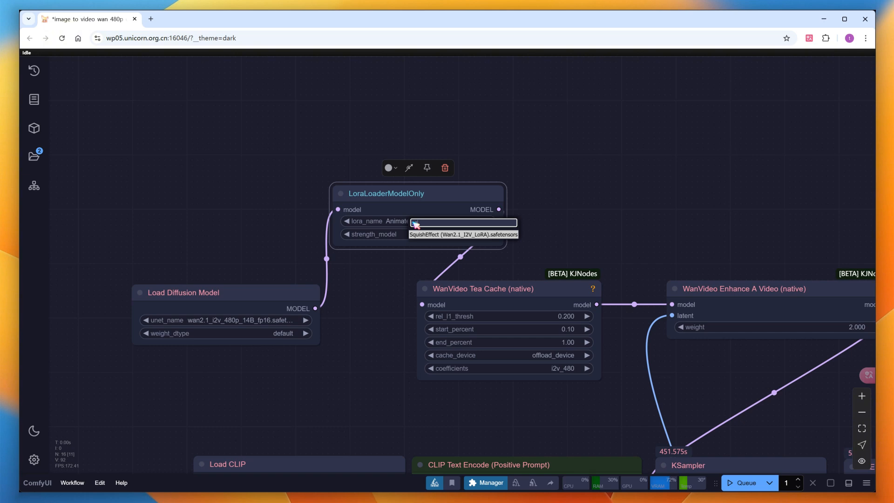
left_click(429, 235)
Step: Replace the positive prompt with one describing a miniature woman held and pressed in a person's hands, causing a "sq41sh squish effect"
scroll(482, 366, "down", 10)
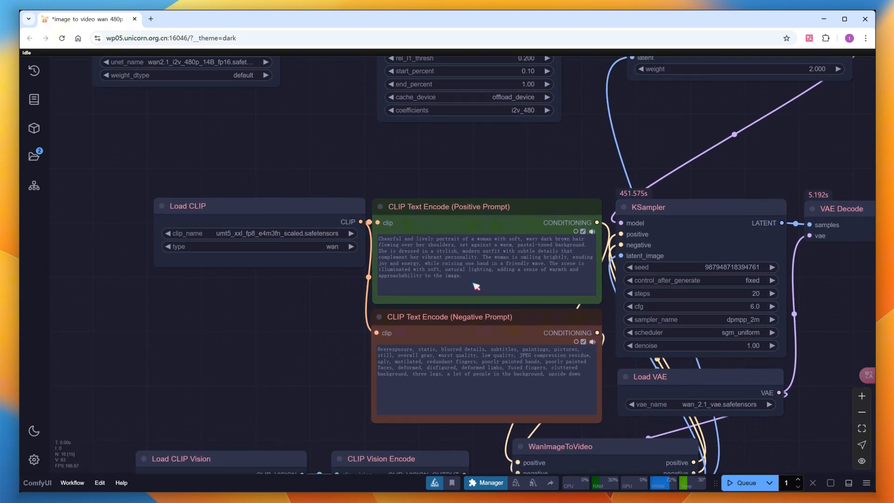
left_click(476, 286)
key("ctrl+a")
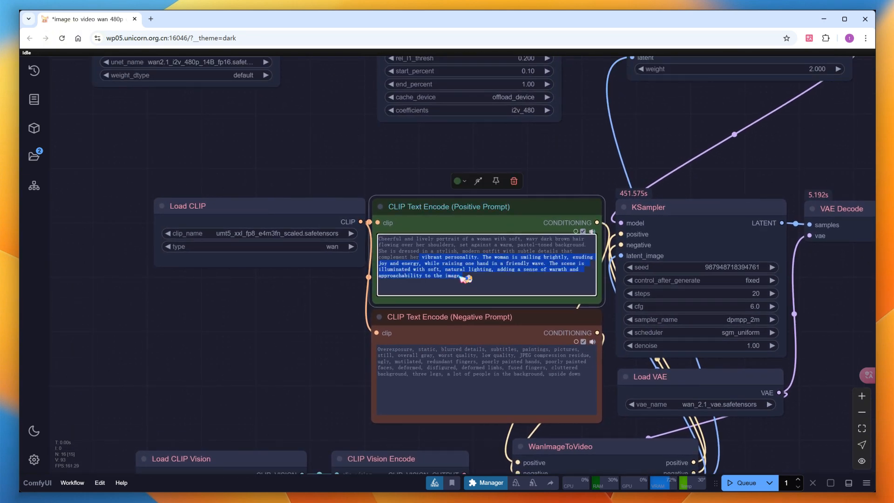
type("In the video, a miniature woman is presented. The woman is held in a person’s hands. The person then presses on the woman, causing a sq41sh squish effect. The person keeps pressing down on the woman, further showing the sq41sh squish effect.")
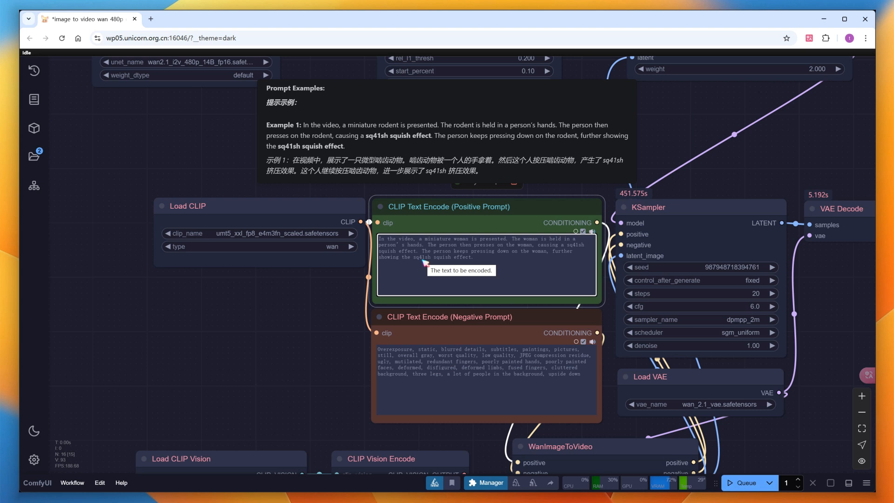
Step: Set the KSampler's sampler to uni_pc and its scheduler to simple
left_click_drag(832, 315, 789, 316)
left_click(691, 321)
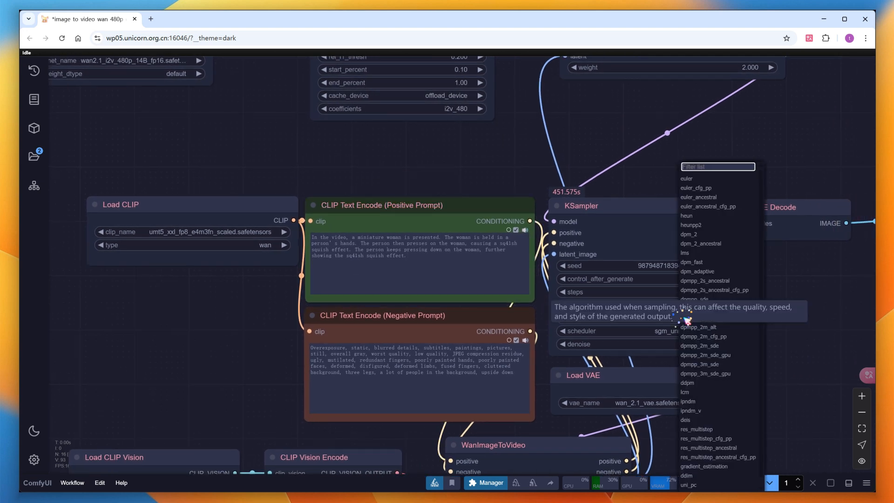
left_click(714, 472)
left_click(682, 335)
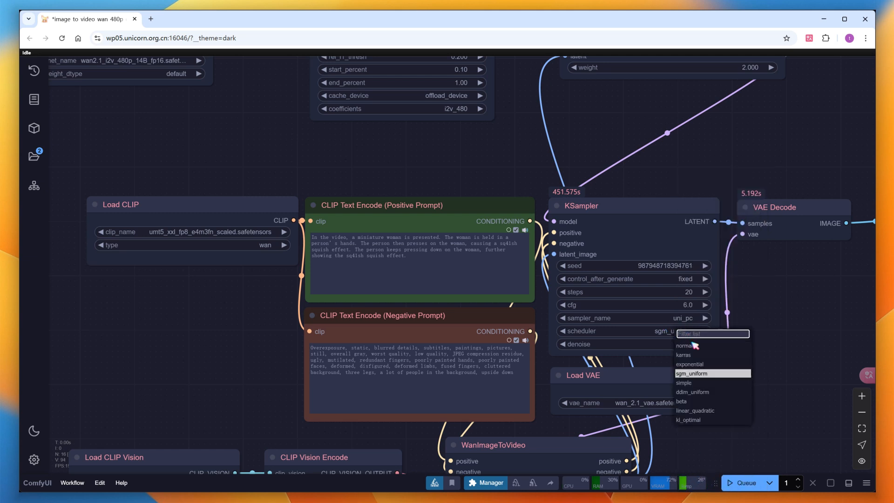
left_click(698, 385)
Step: Queue the workflow with the squish-effect LoRA
left_click_drag(742, 452, 737, 366)
left_click(749, 483)
scroll(735, 426, "down", 5)
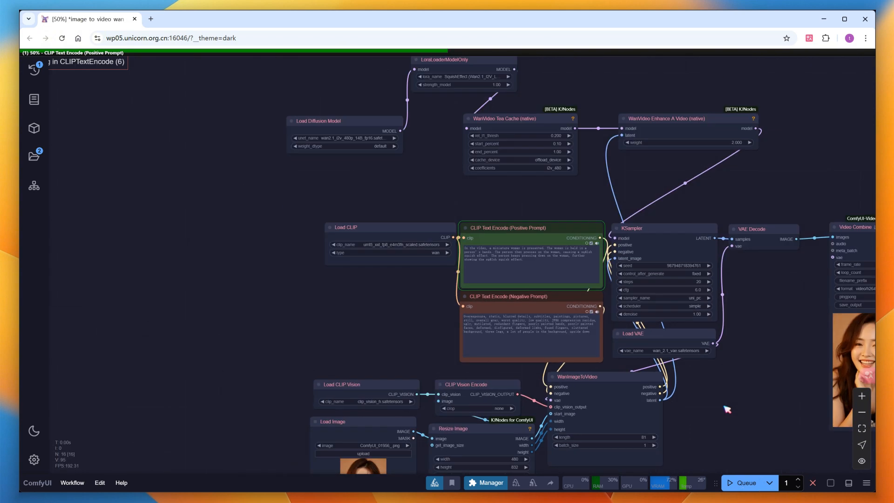
left_click_drag(734, 425, 609, 373)
scroll(629, 409, "down", 2)
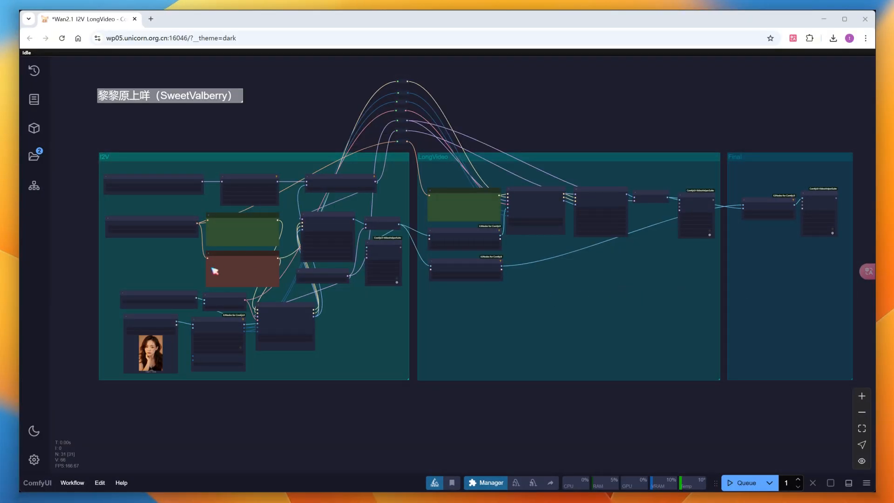
Step: Examine the I2V, LongVideo and Final groups of the long-video workflow, including the frame-range, sampling and Image Batch Multi nodes
scroll(158, 284, "up", 6)
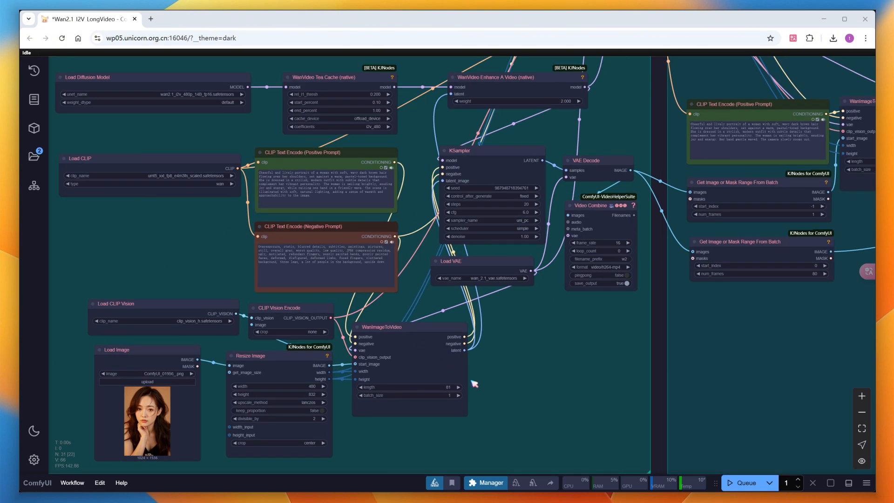
left_click_drag(840, 333, 435, 438)
left_click_drag(483, 329, 460, 313)
scroll(251, 276, "up", 5)
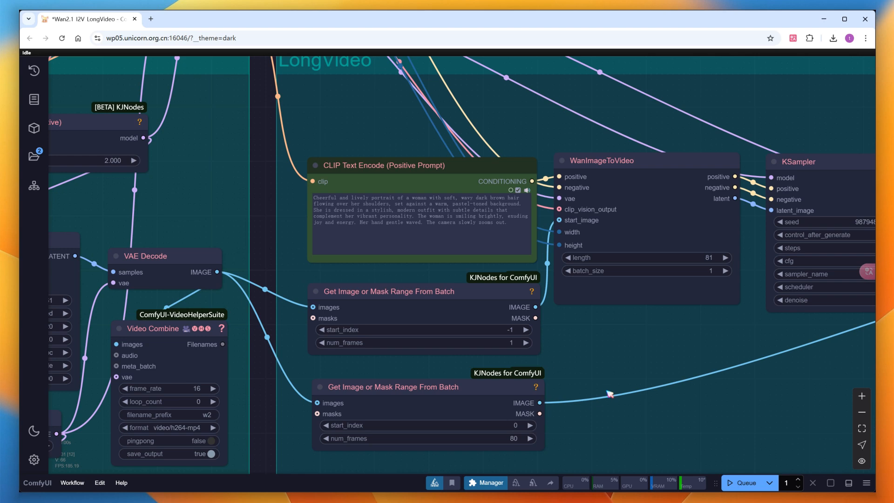
left_click_drag(603, 424, 652, 343)
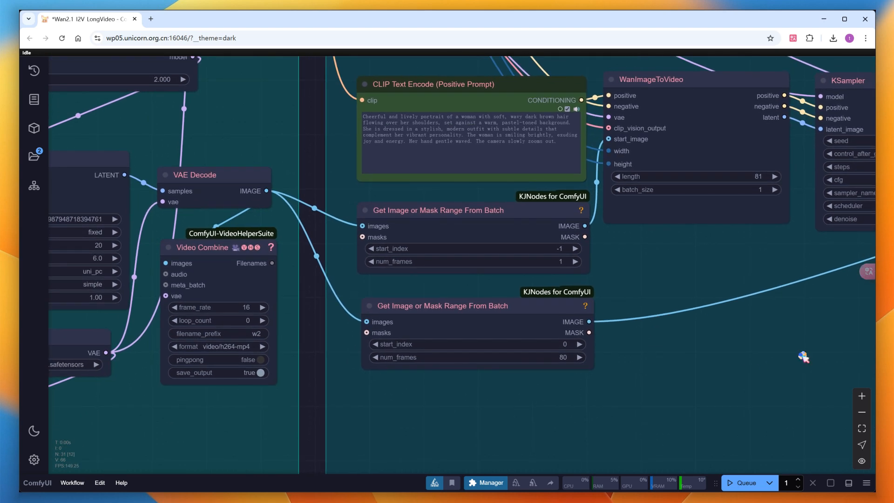
left_click_drag(803, 356, 483, 409)
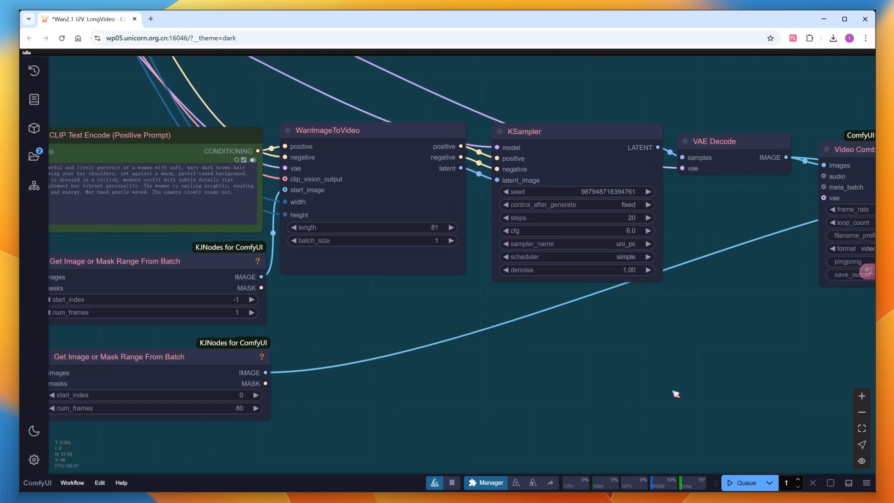
left_click_drag(734, 383, 255, 371)
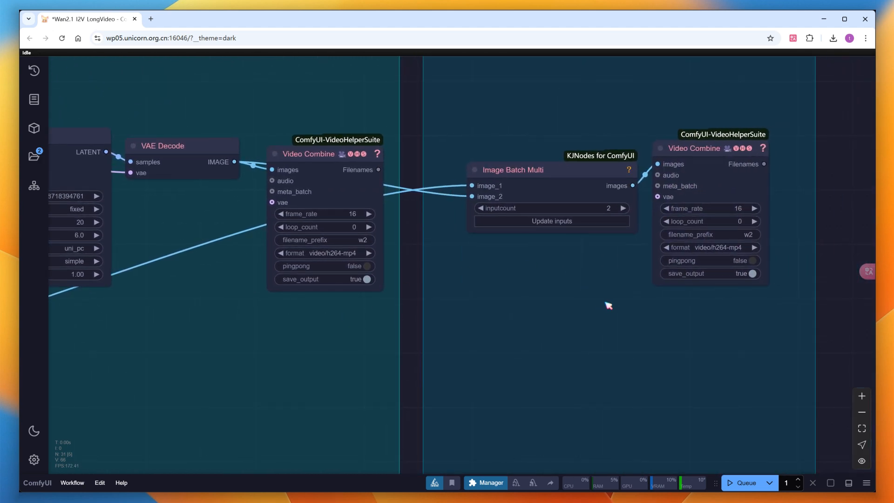
Step: Queue the long-video workflow
left_click(747, 484)
scroll(595, 409, "down", 5)
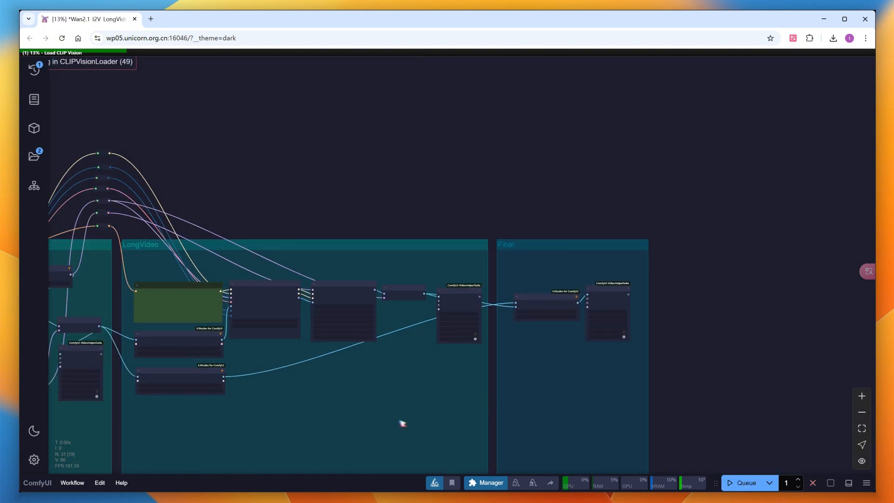
scroll(448, 369, "down", 5)
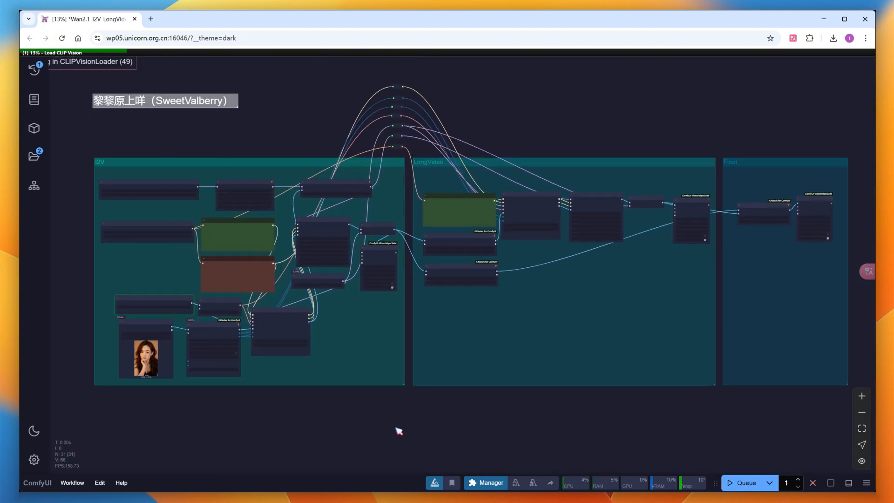
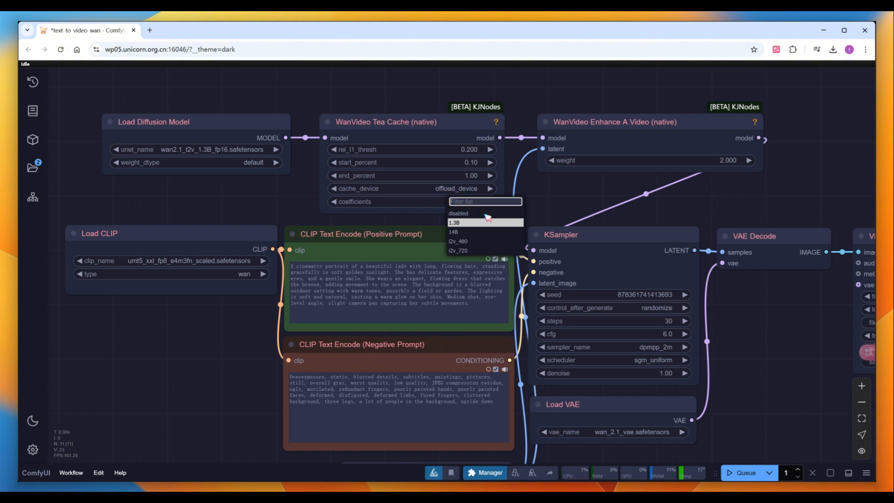
Step: Set the WanVideo Tea Cache node's coefficients to 1.3B and its rel_l1_thresh to 0.07
left_click(498, 224)
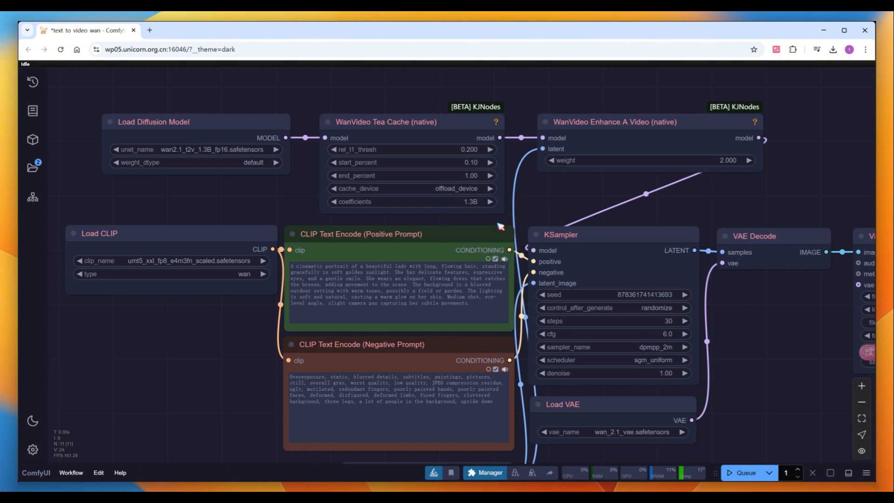
left_click(460, 149)
type("0.07")
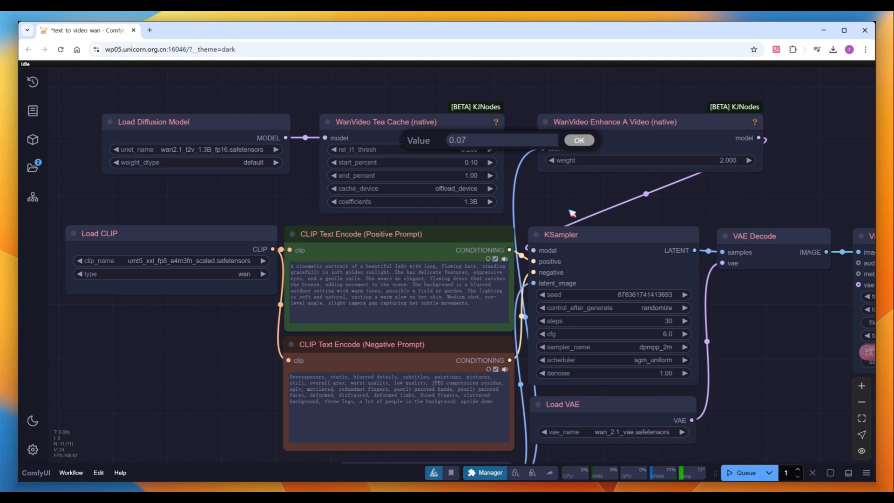
key("Return")
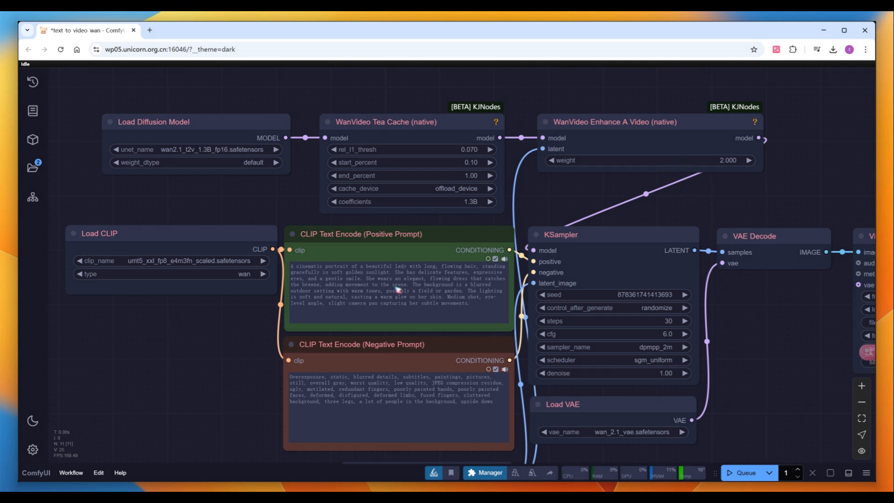
Step: Set the KSampler's control_after_generate to fixed and queue the 1.3B text-to-video workflow
scroll(251, 324, "up", 1)
scroll(251, 325, "up", 1)
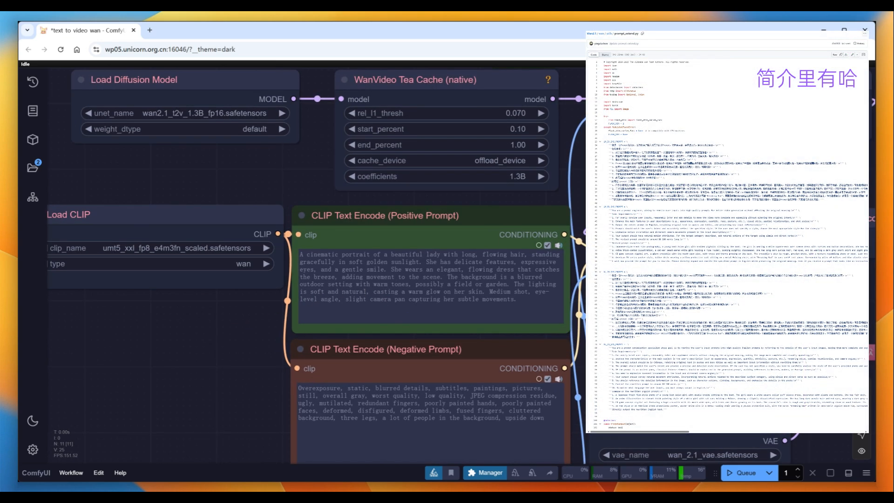
left_click_drag(825, 447, 808, 220)
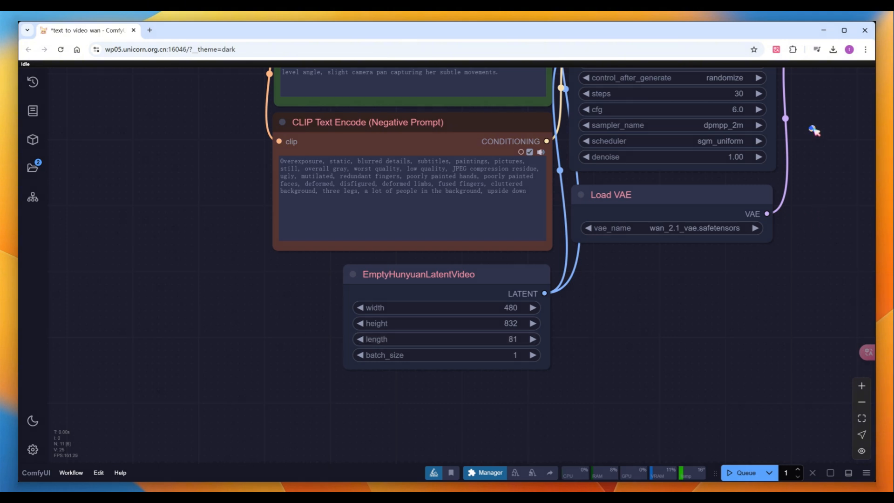
left_click_drag(808, 146, 724, 279)
left_click(639, 211)
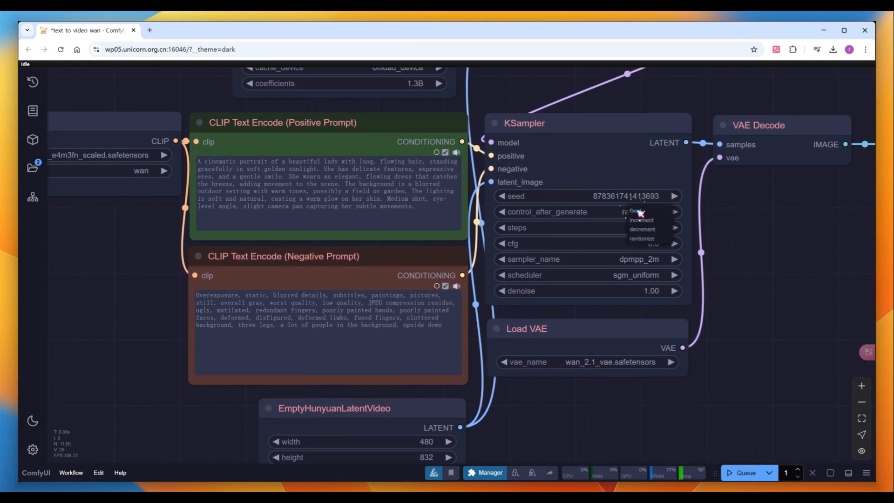
left_click(638, 211)
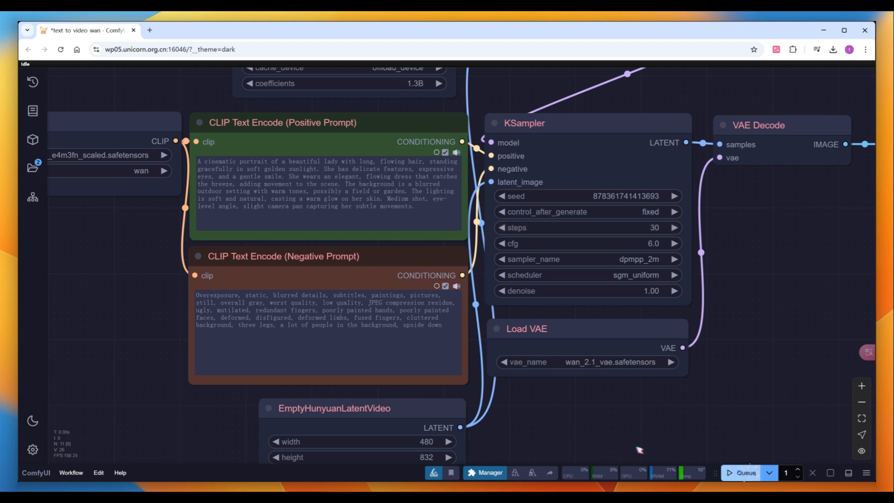
left_click(745, 472)
Step: Open the generated video from the Video Combine node in a separate preview, play it, and close the preview
scroll(534, 421, "down", 3)
scroll(534, 421, "down", 2)
left_click_drag(573, 421, 604, 361)
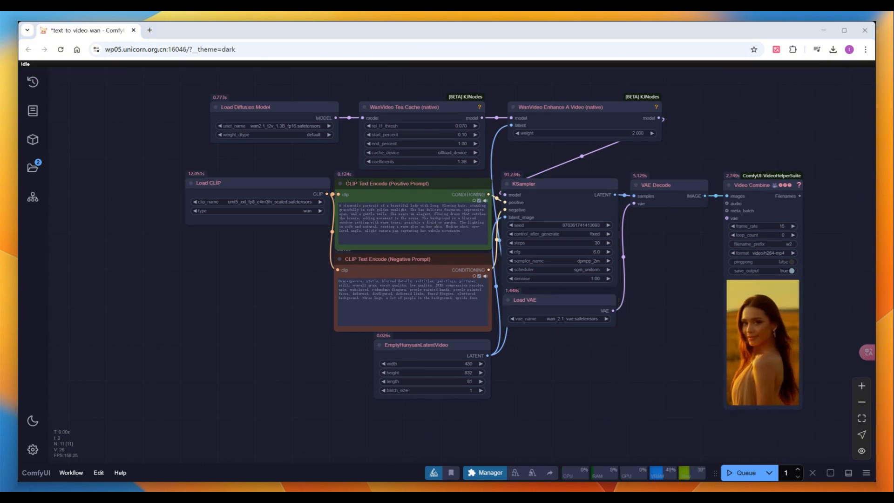
right_click(762, 331)
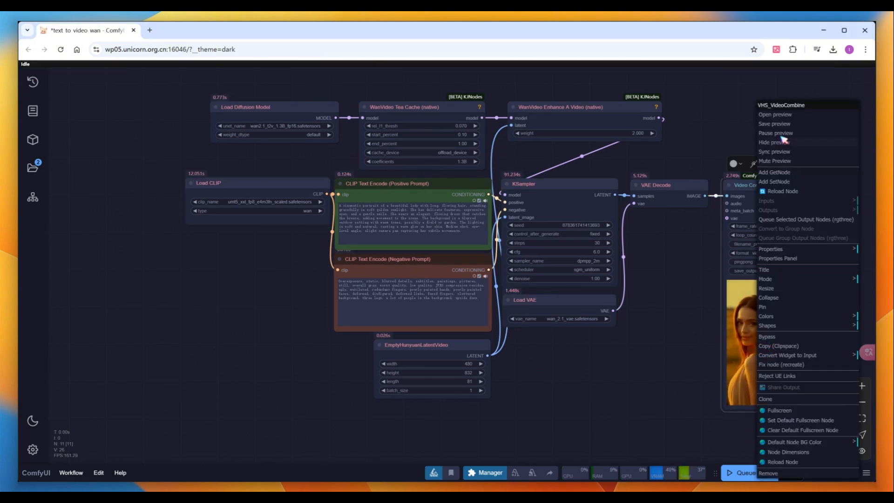
left_click(780, 115)
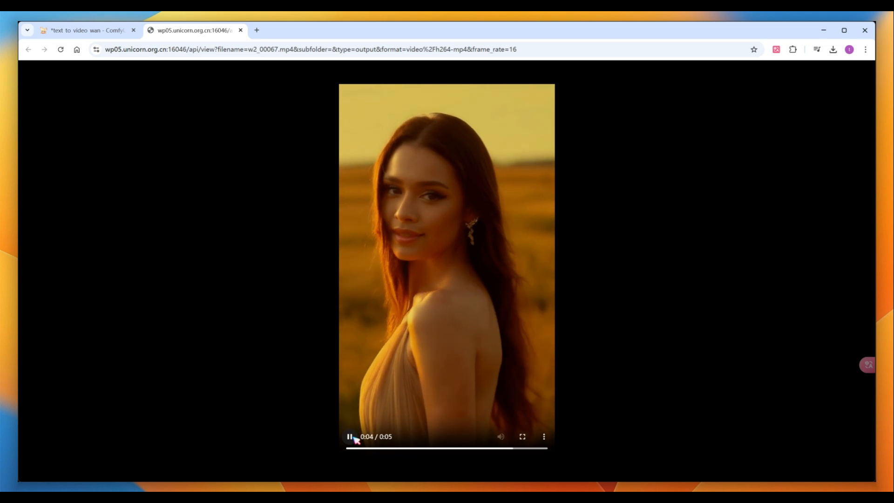
left_click(354, 437)
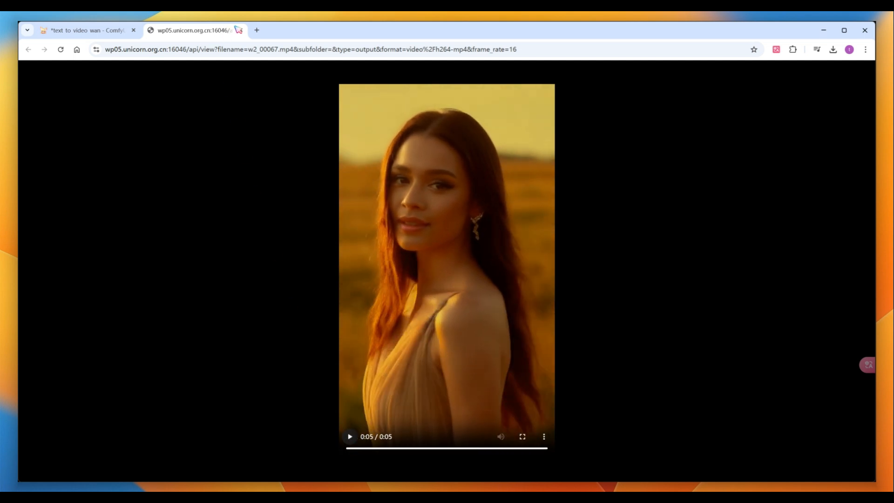
left_click(241, 31)
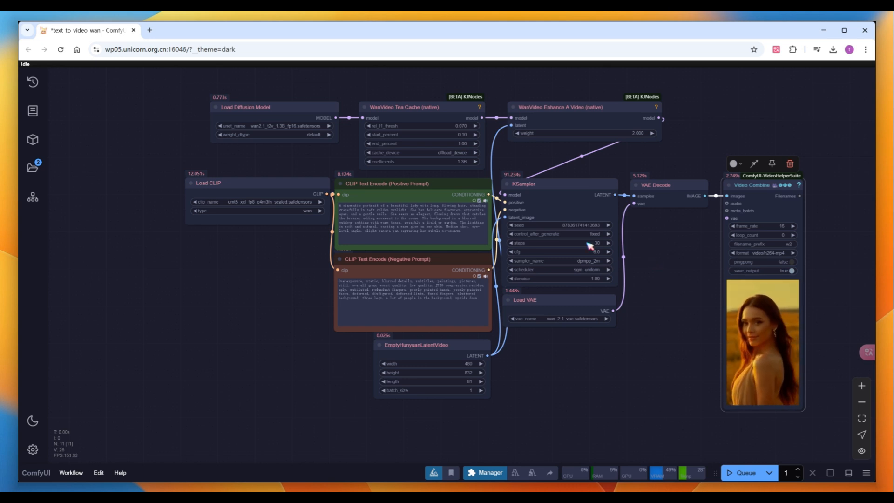
Step: Set the KSampler's steps to 50 and queue the workflow with the same seed
scroll(587, 246, "up", 5)
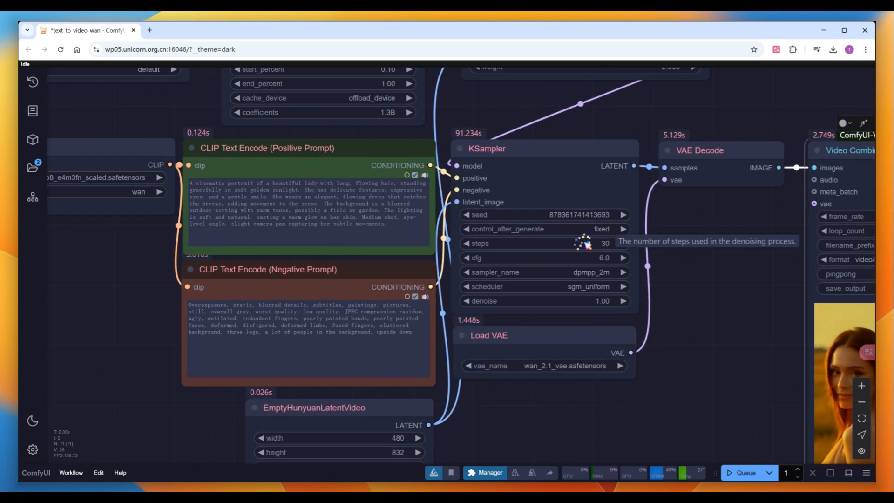
left_click(588, 246)
type("50")
key("Return")
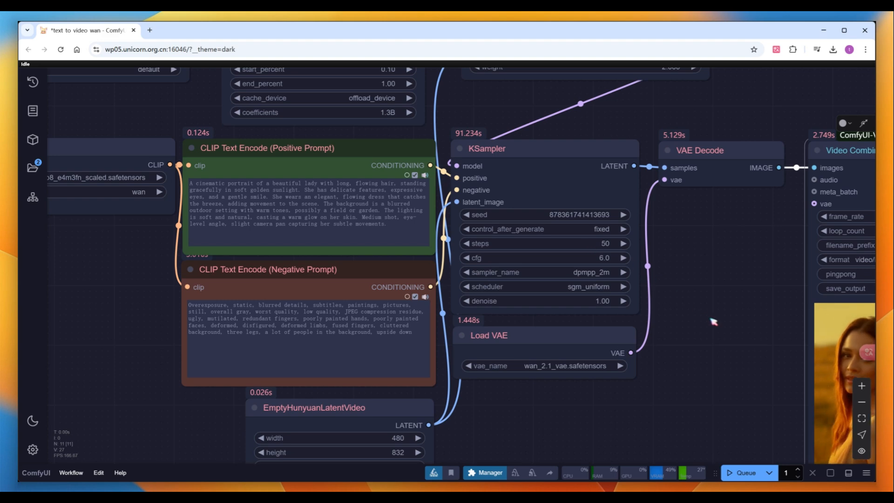
left_click(741, 470)
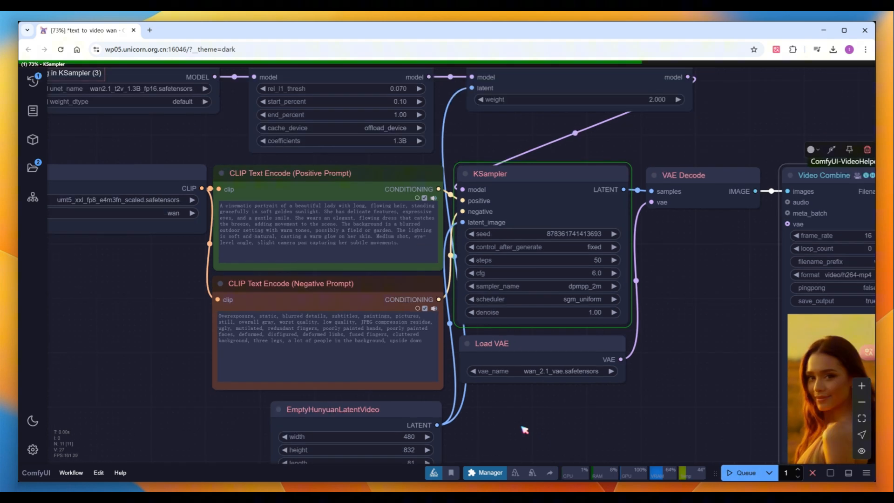
scroll(522, 427, "down", 3)
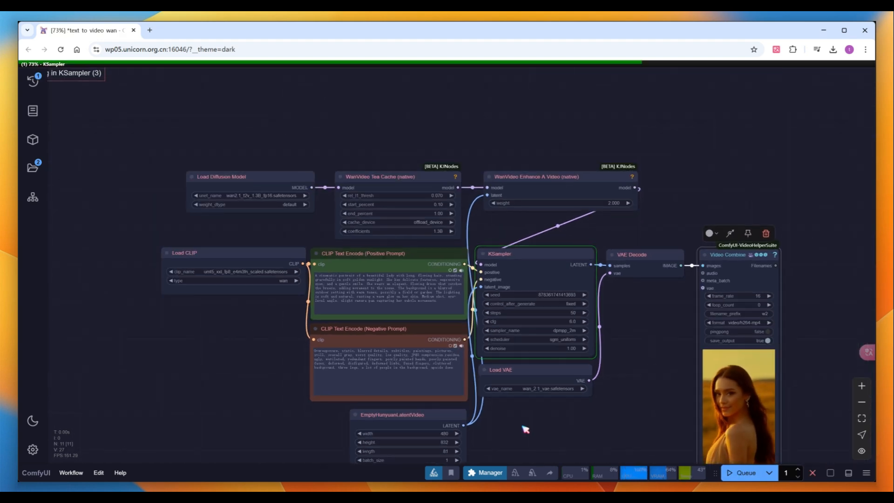
left_click_drag(527, 399, 524, 361)
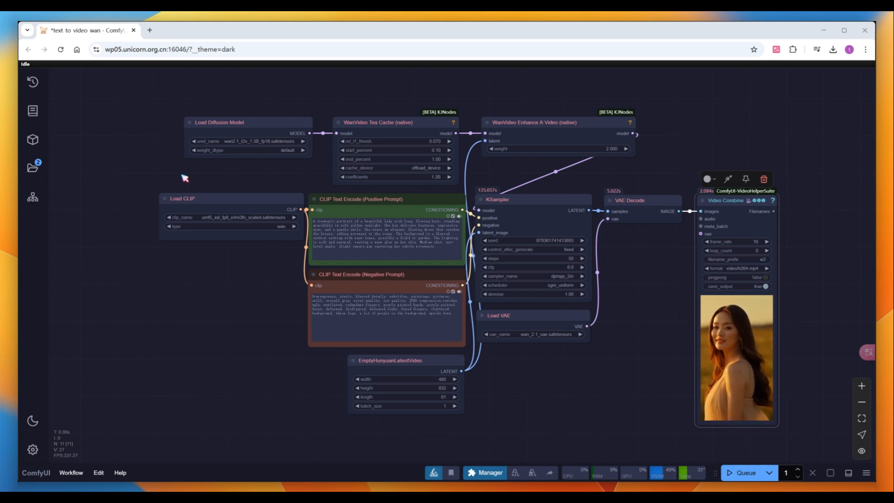
Step: Load wan2.1_t2v_14B_fp16.safetensors as the diffusion model and set the WanVideo Tea Cache coefficients to 14B
scroll(185, 177, "up", 2)
scroll(185, 178, "up", 4)
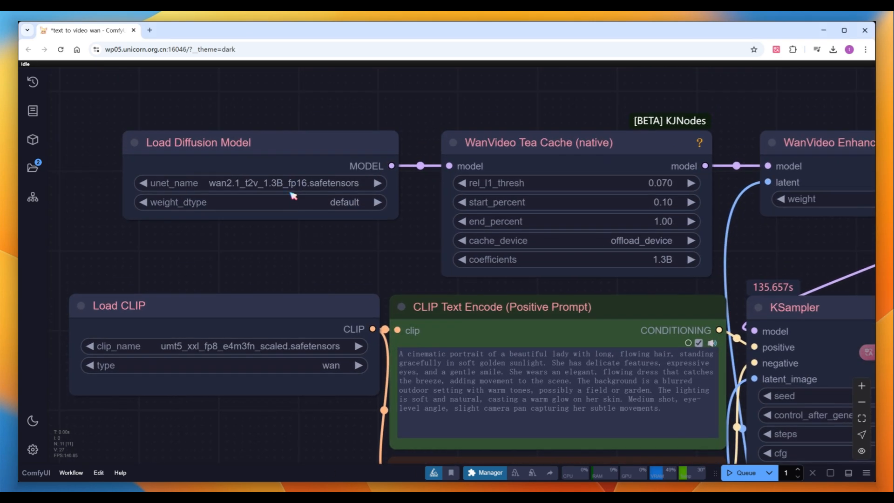
left_click(291, 185)
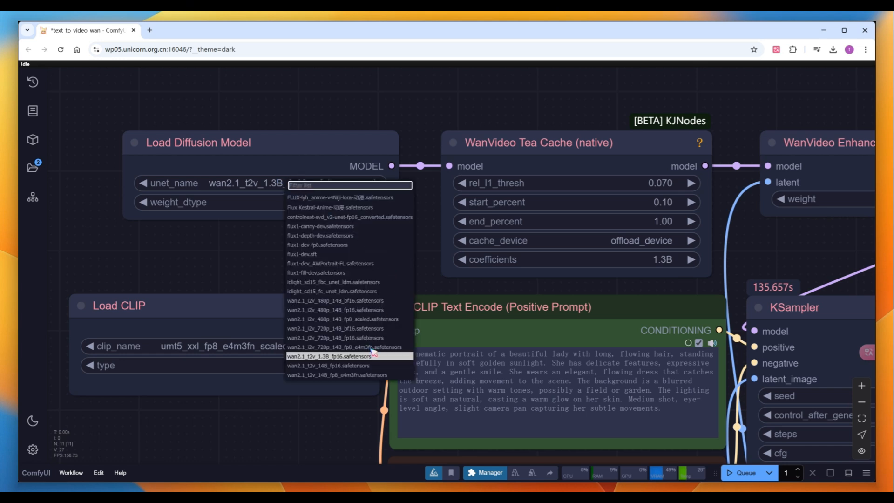
left_click(366, 369)
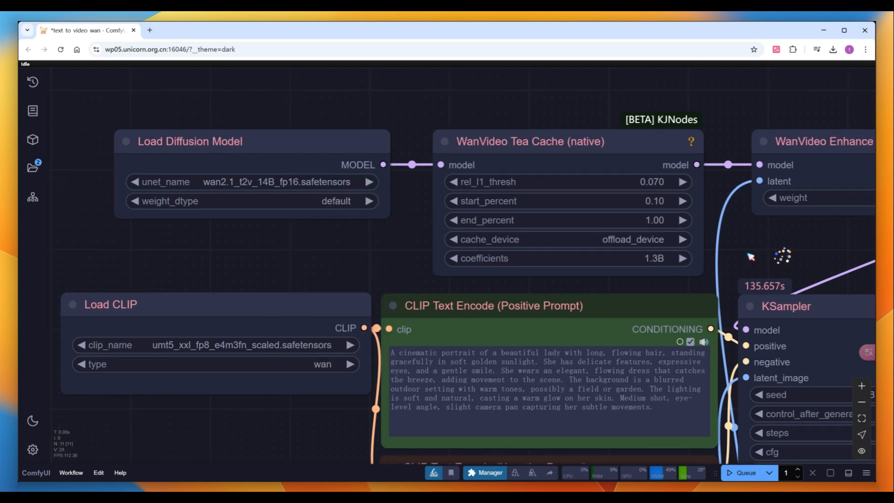
left_click_drag(663, 260, 614, 258)
left_click(614, 257)
left_click(615, 286)
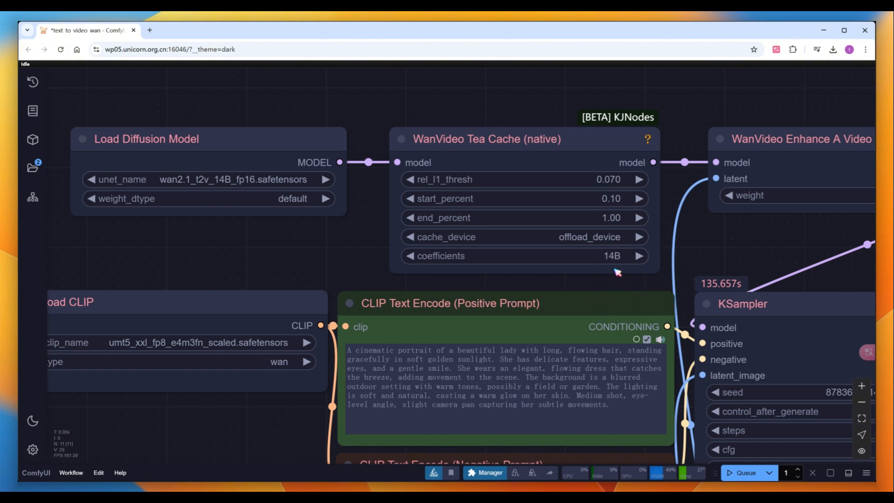
Step: Set the WanVideo Tea Cache node's rel_l1_thresh to 0
left_click(619, 179)
key("BackSpace")
key("BackSpace")
key("BackSpace")
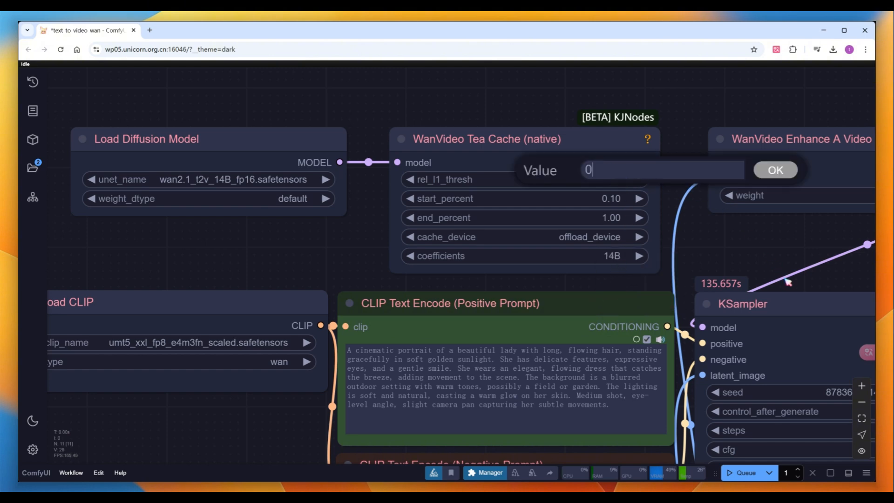
key("Return")
Step: Set the KSampler's steps to 30 and queue the workflow with the 14B model
scroll(757, 269, "down", 5)
scroll(758, 269, "right", 5)
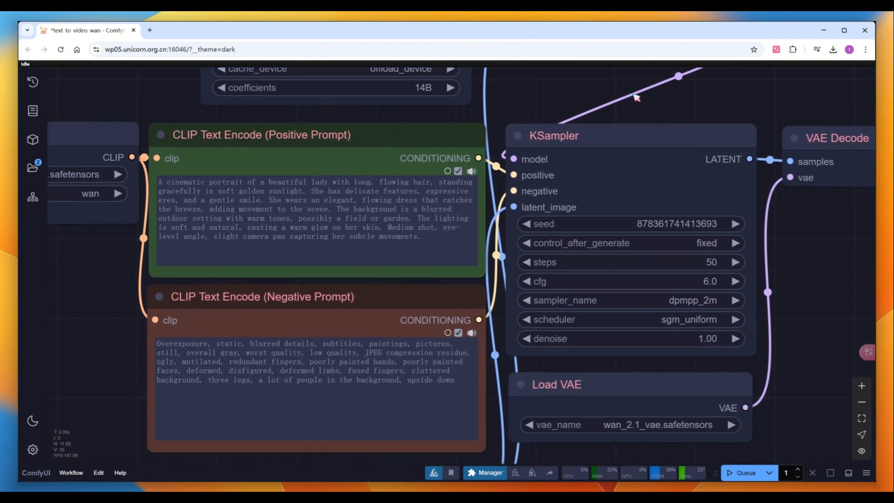
left_click(720, 245)
type("30")
key("Return")
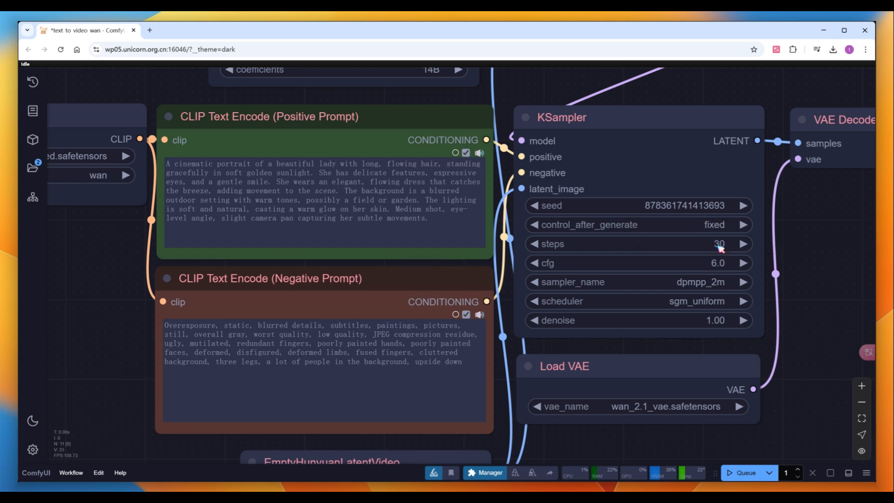
left_click(743, 472)
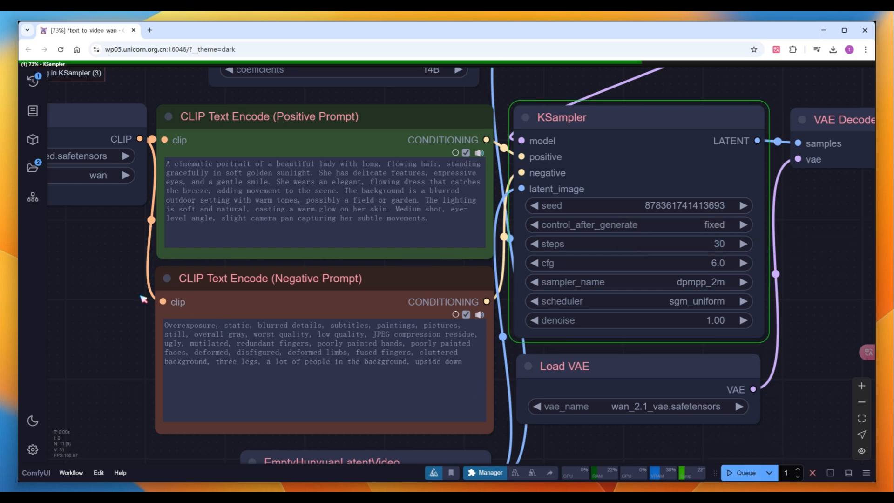
scroll(107, 300, "down", 6)
left_click_drag(104, 302, 240, 286)
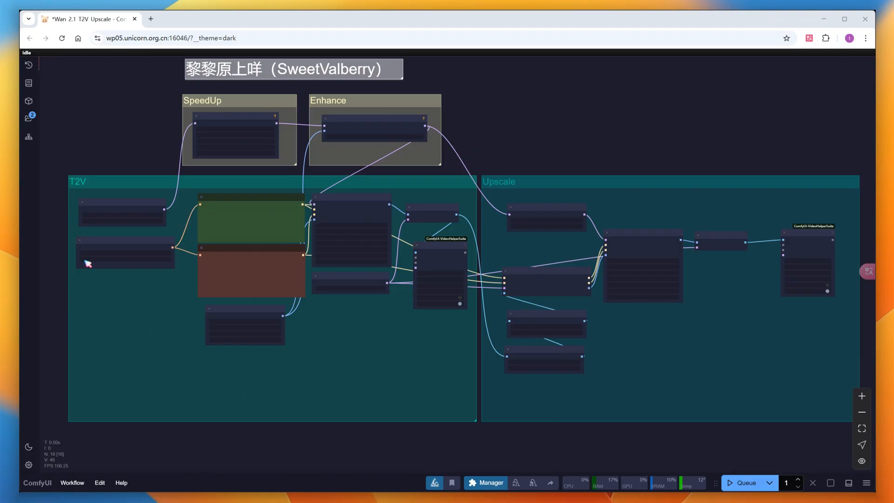
Step: Examine the T2V, SpeedUp, Enhance and Upscale groups of the T2V Upscale workflow, including the LoraLoaderModelOnly node with the control LoRA
scroll(79, 215, "up", 5)
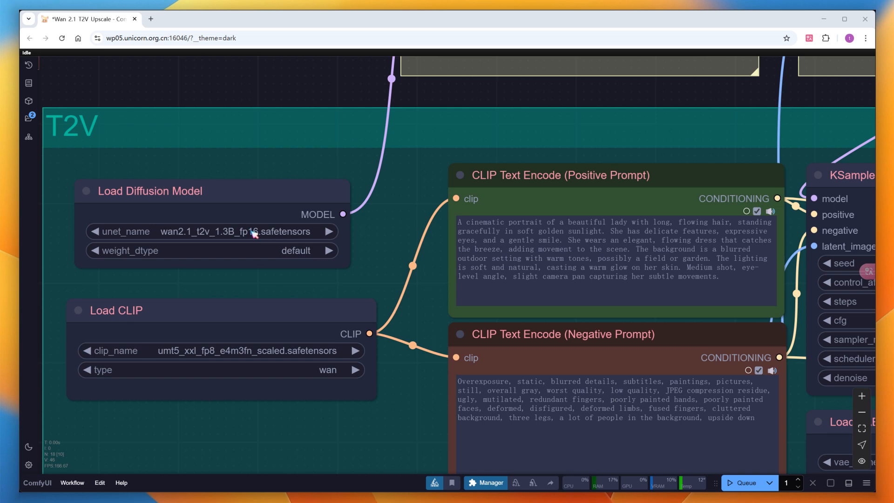
scroll(685, 93, "down", 2)
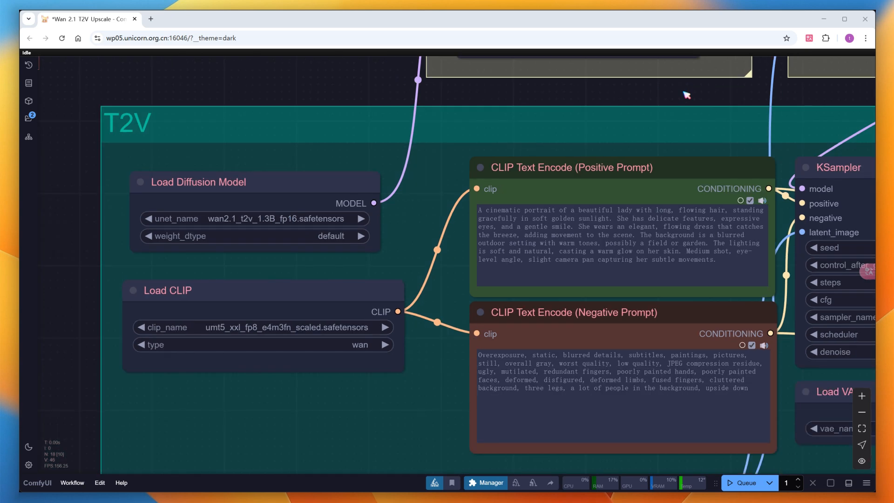
left_click_drag(685, 93, 397, 309)
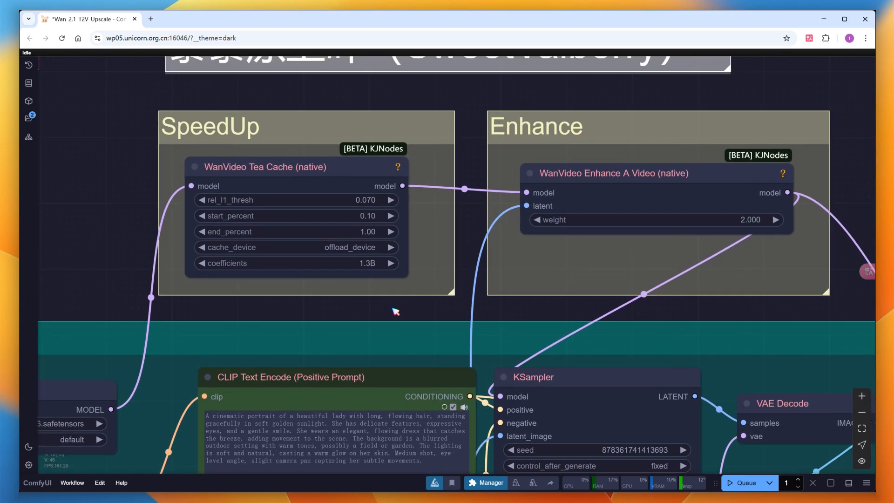
scroll(396, 311, "down", 4)
left_click_drag(815, 307, 761, 100)
left_click_drag(683, 411, 267, 384)
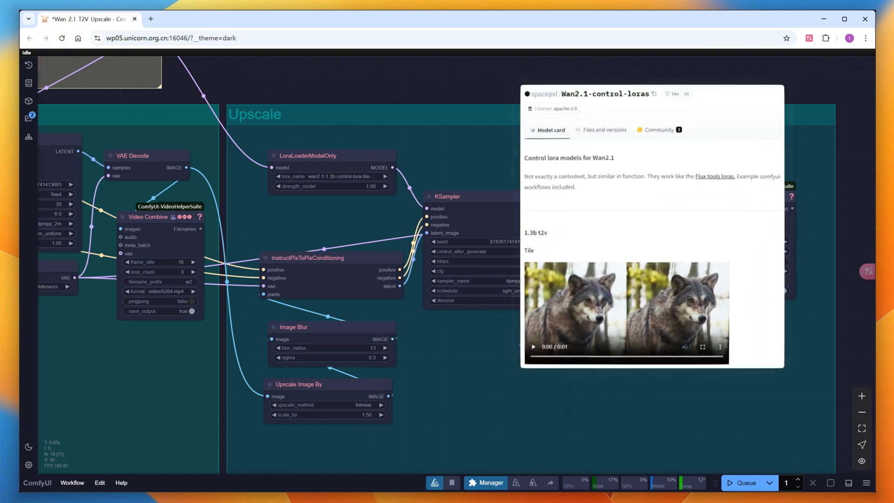
left_click(327, 162)
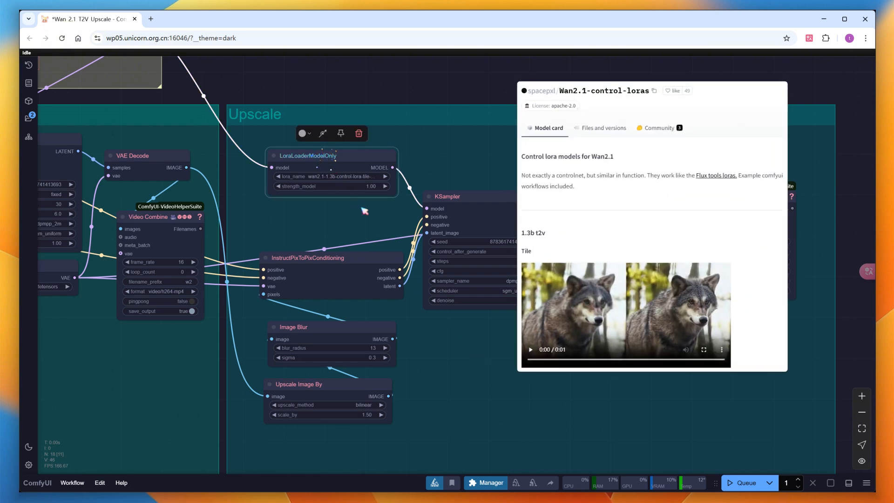
left_click(383, 226)
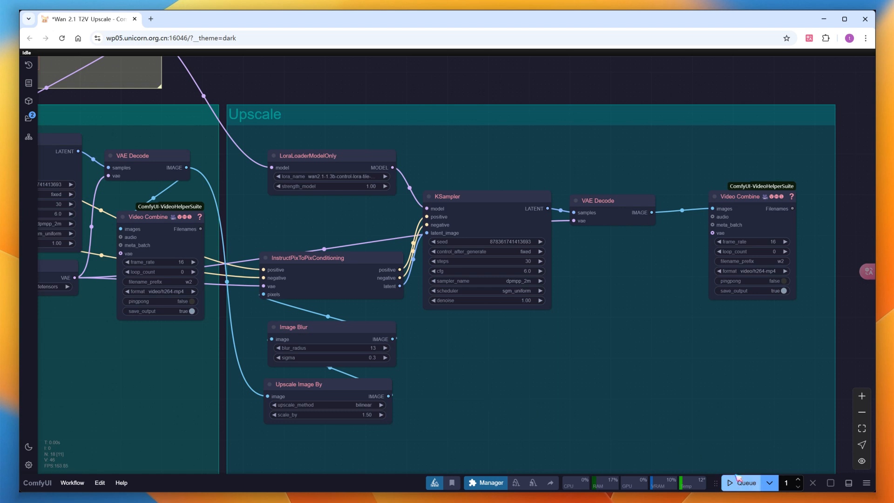
Step: View the upscaled video up close in the Upscale group's Video Combine node
scroll(654, 417, "down", 6)
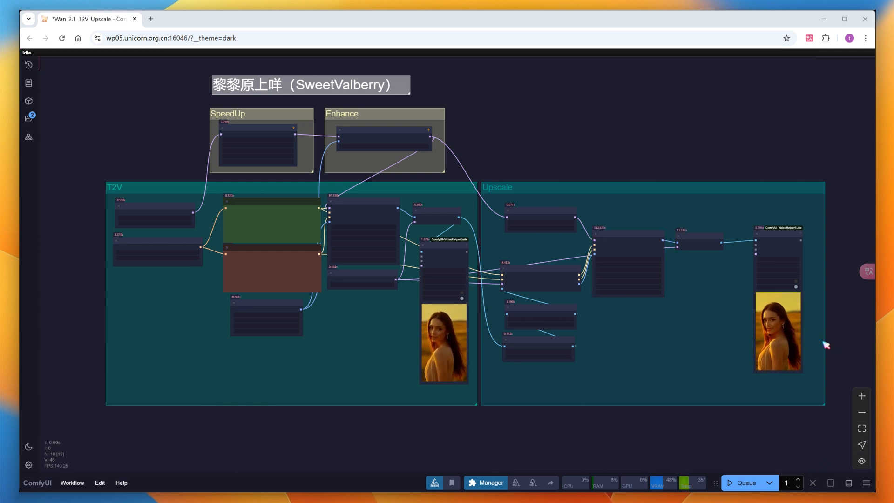
scroll(830, 346, "up", 15)
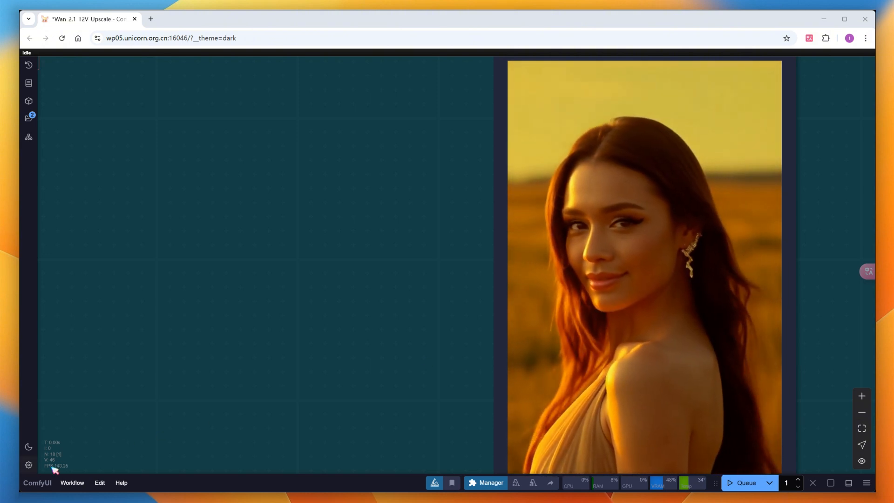
Step: Create a new workflow and place two Load Video (Upload) nodes side by side on the empty canvas
left_click(73, 482)
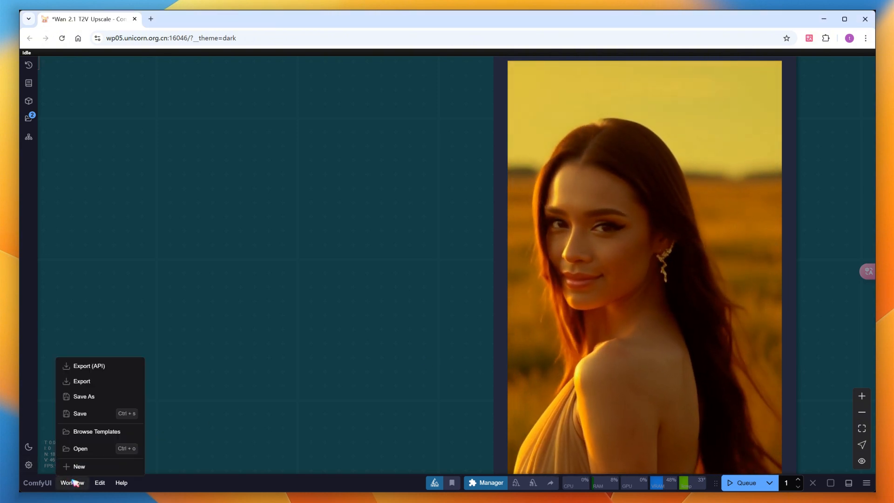
left_click(78, 466)
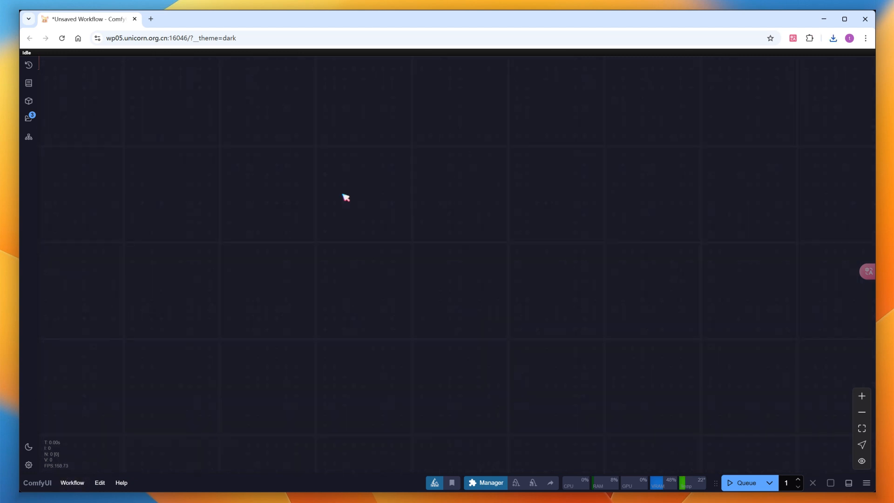
double_click(345, 198)
type("load vi")
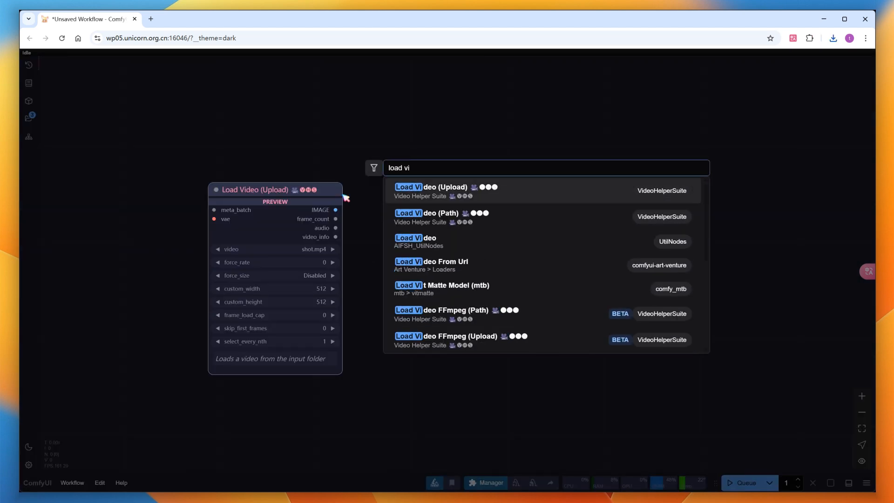
left_click(410, 189)
left_click_drag(395, 186, 193, 145)
left_click_drag(192, 146, 467, 142)
scroll(467, 152, "down", 3)
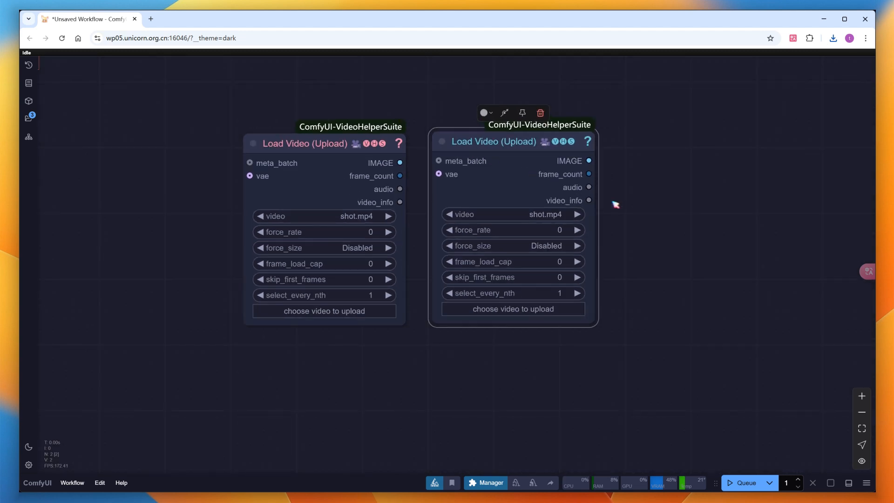
Step: Add an Image Comparer (rgthree) node beside the Load Video nodes and connect their IMAGE outputs to image_a and image_b
double_click(520, 185)
type("image com")
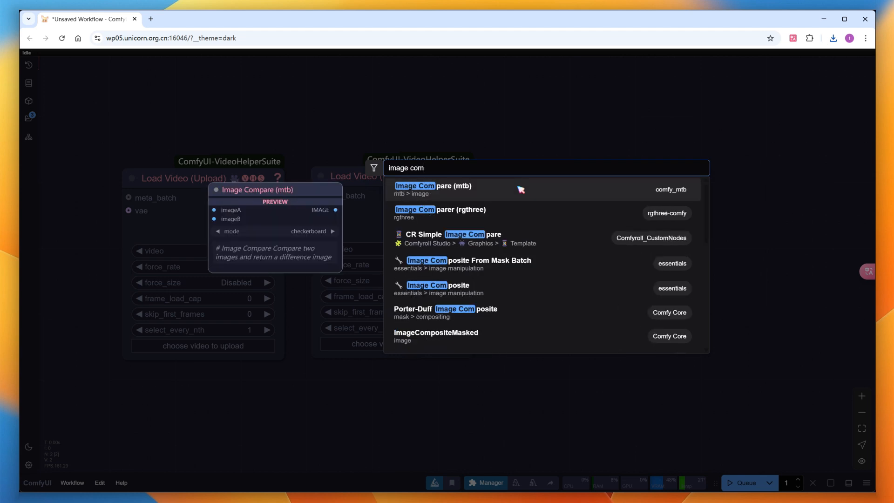
left_click(503, 212)
left_click_drag(467, 195, 527, 207)
left_click_drag(503, 332, 577, 309)
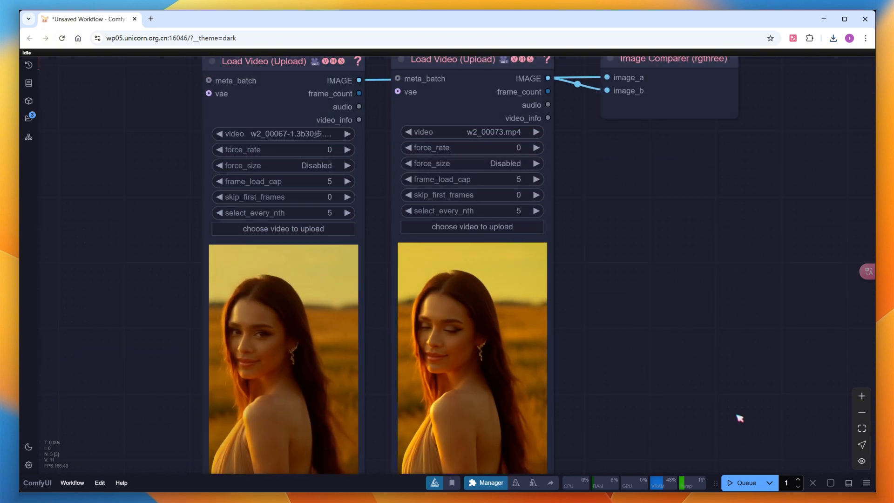
Step: Queue the comparison workflow and enlarge the Image Comparer node to roughly the height of the Load Video nodes
left_click(746, 482)
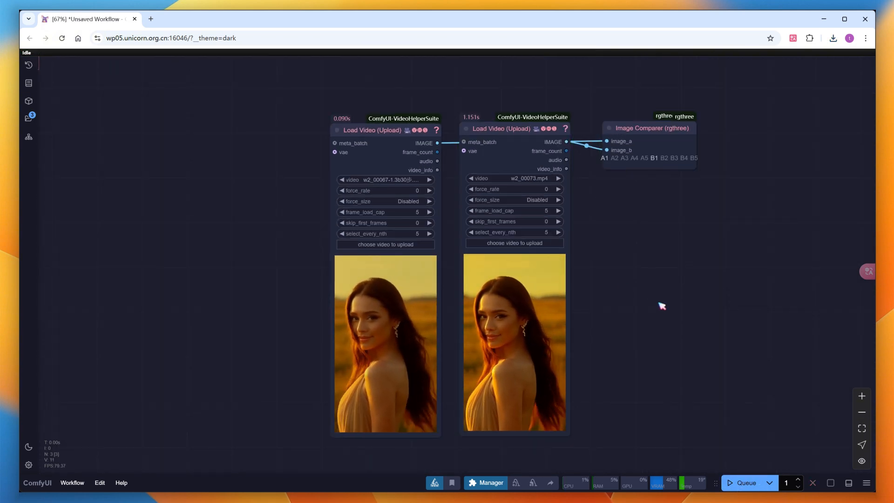
left_click_drag(661, 305, 510, 299)
left_click_drag(549, 169, 695, 423)
Step: Compare the first frames of both videos up close in the Image Comparer, focusing on the woman's face and hair
scroll(745, 391, "up", 6)
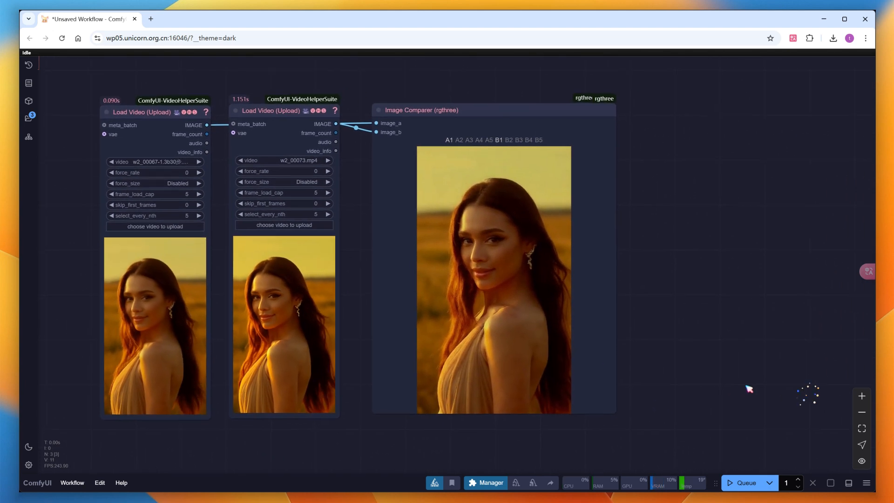
scroll(684, 335, "down", 2)
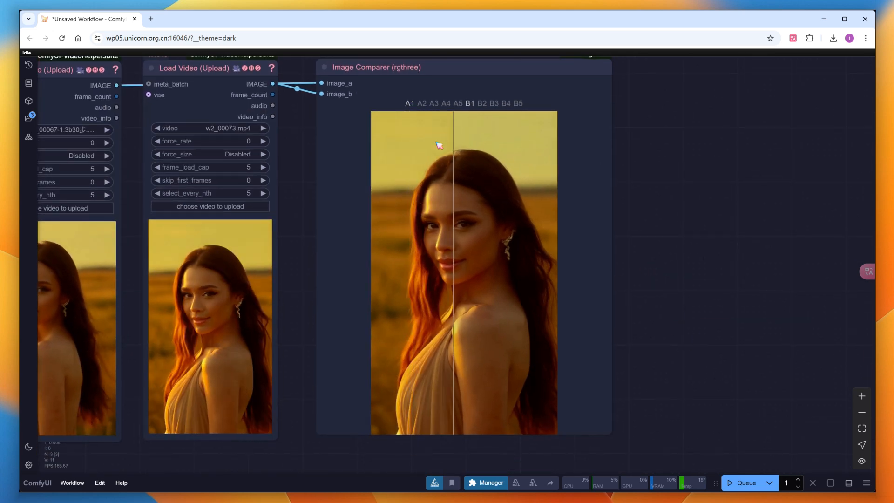
scroll(515, 303, "up", 4)
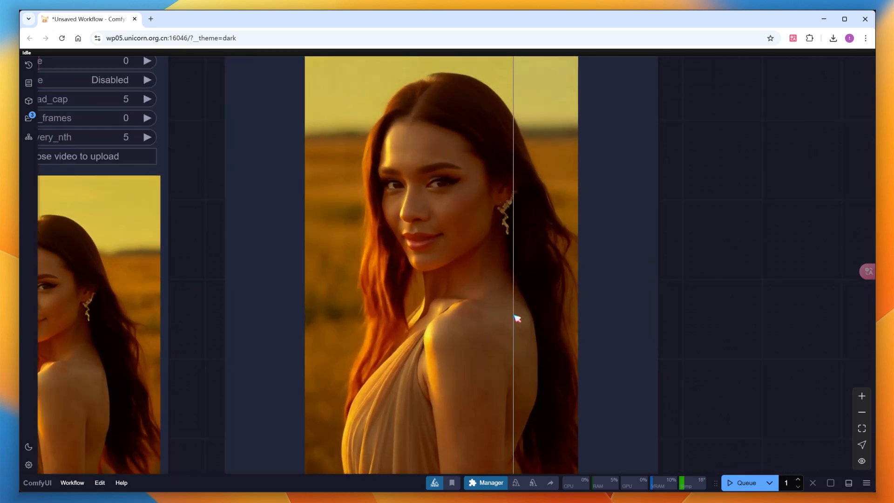
scroll(665, 303, "right", 2)
scroll(688, 287, "right", 1)
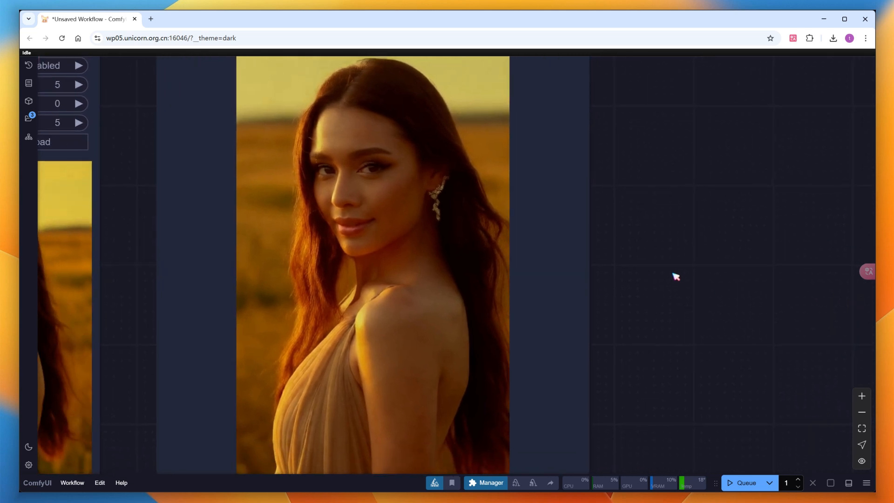